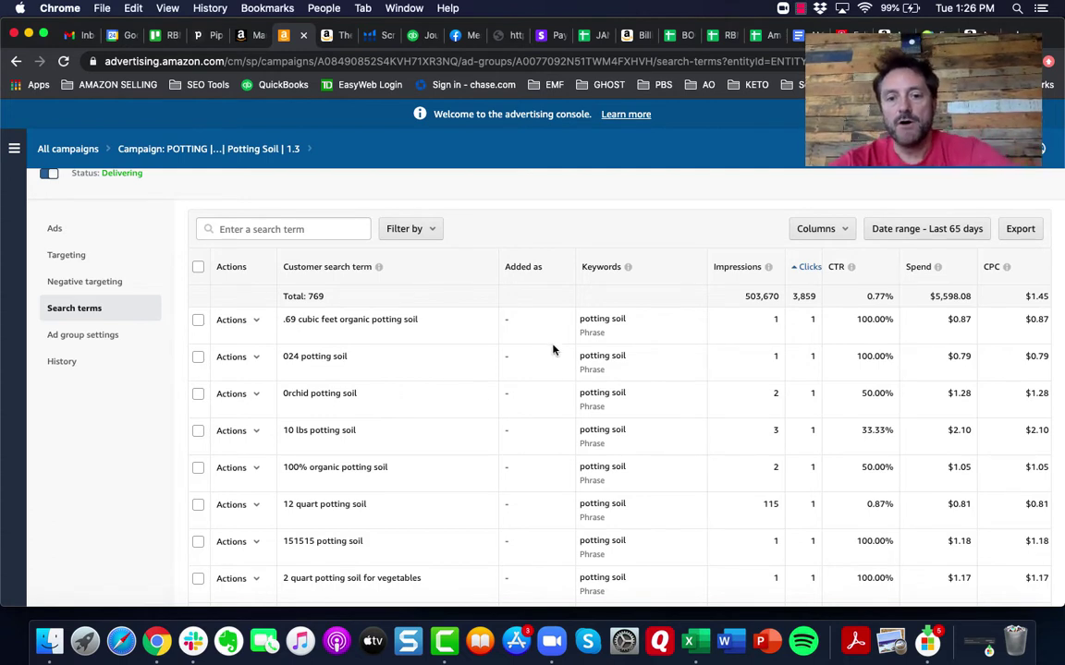
# Sort the customer search terms by clicks, from highest to lowest
pyautogui.hscroll(2, 837, 319)
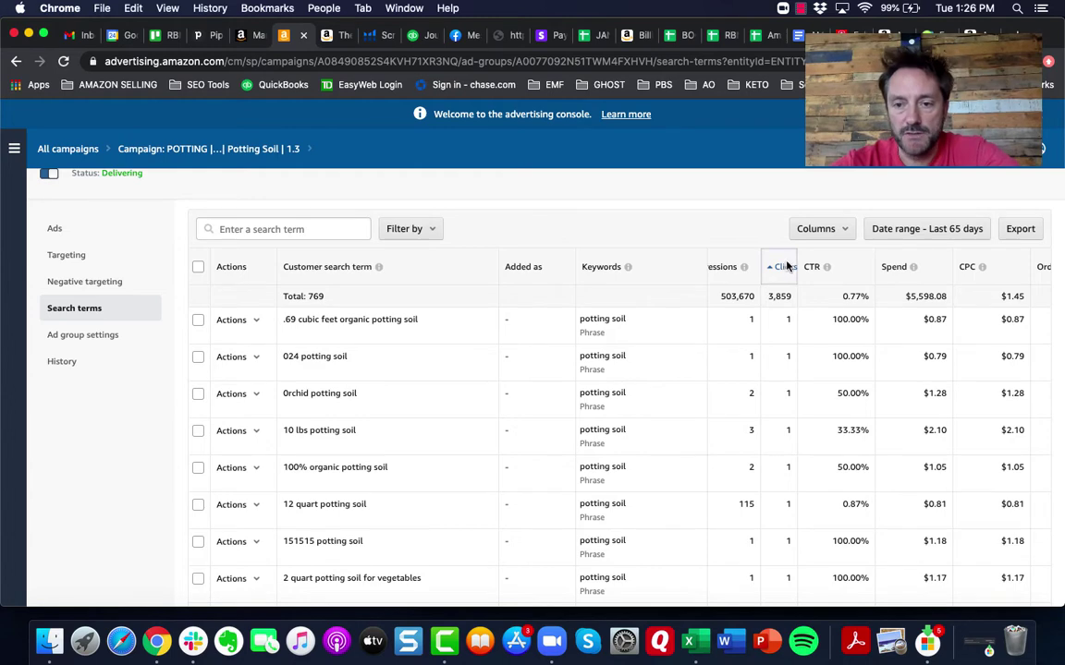
pyautogui.click(784, 266)
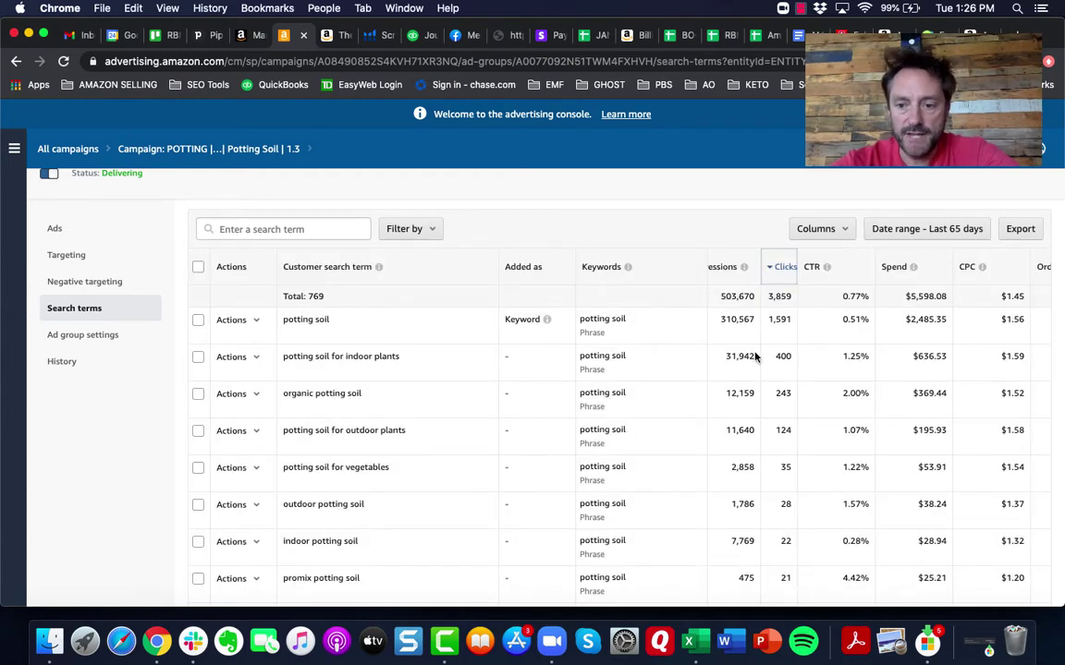
# Examine the CPC, orders, sales and ACOS of the search terms with the most clicks
pyautogui.hscroll(5, 755, 357)
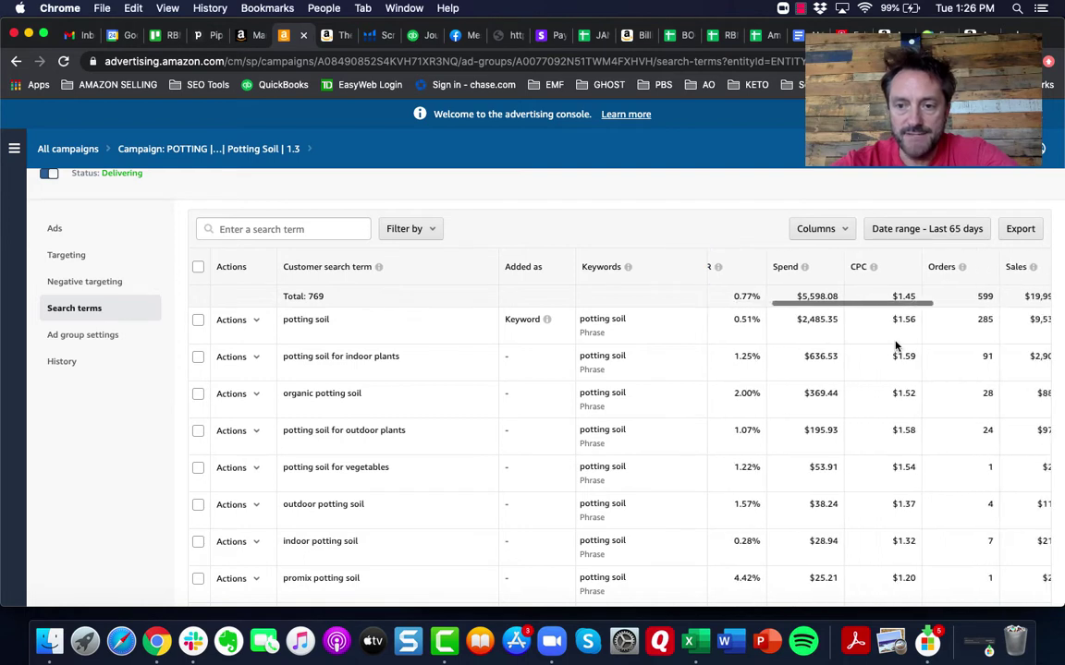
pyautogui.hscroll(4, 895, 346)
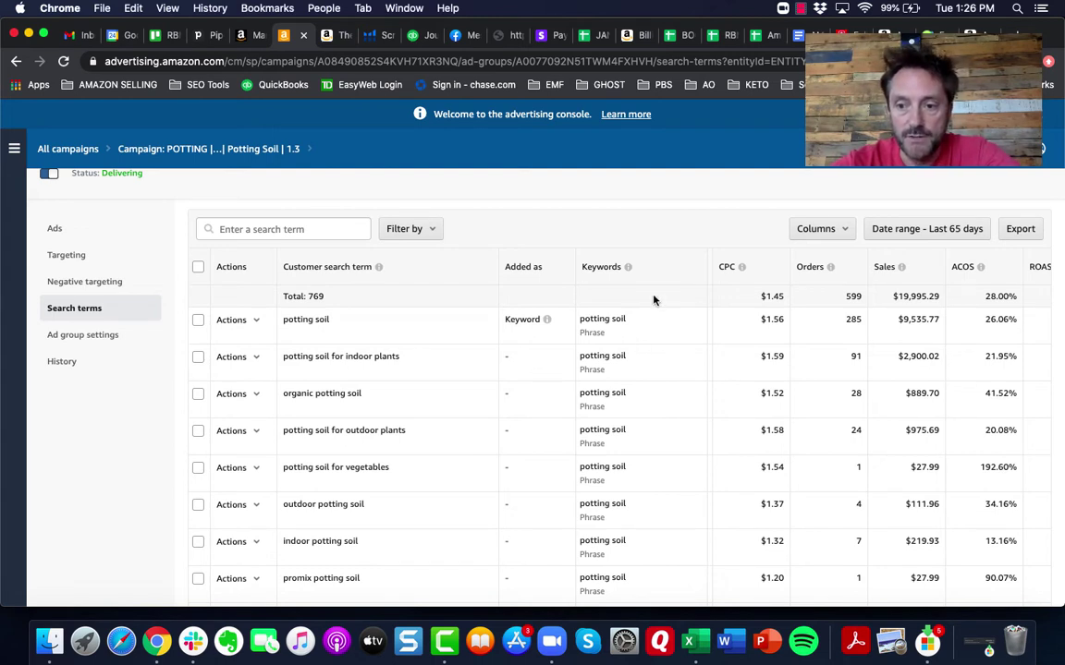
pyautogui.scroll(-1, 654, 300)
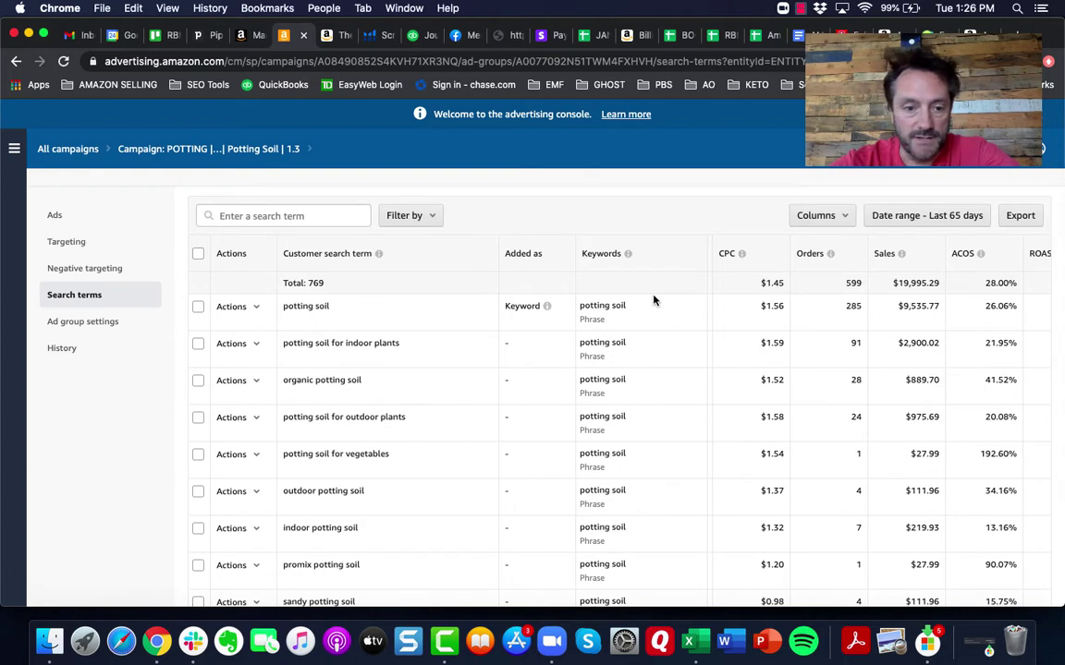
pyautogui.scroll(-2, 650, 289)
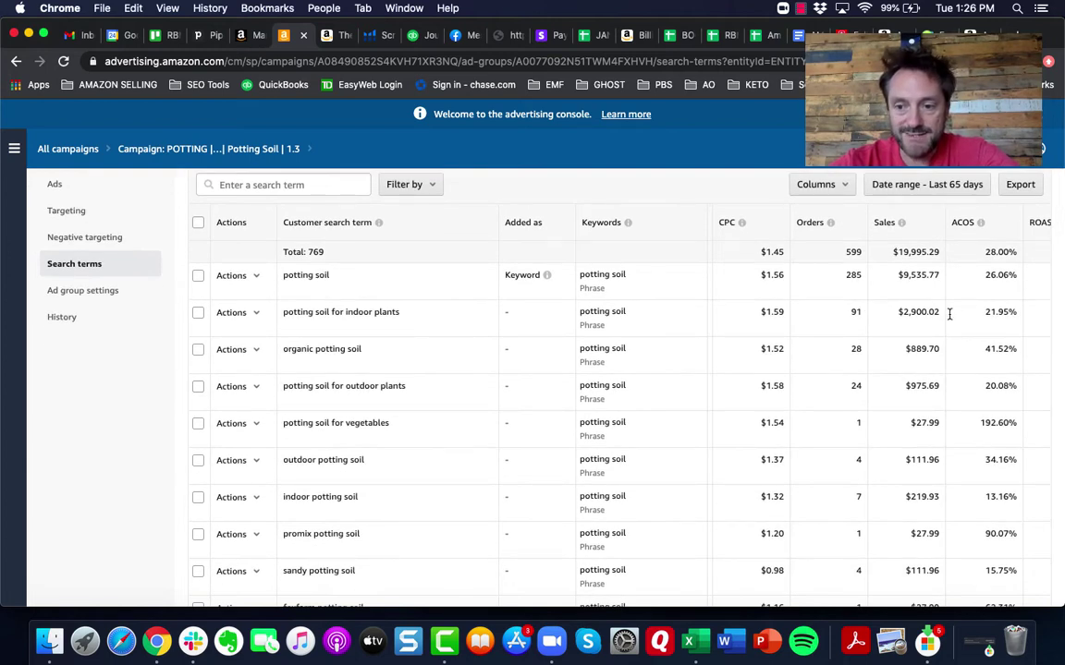
pyautogui.scroll(-2, 924, 356)
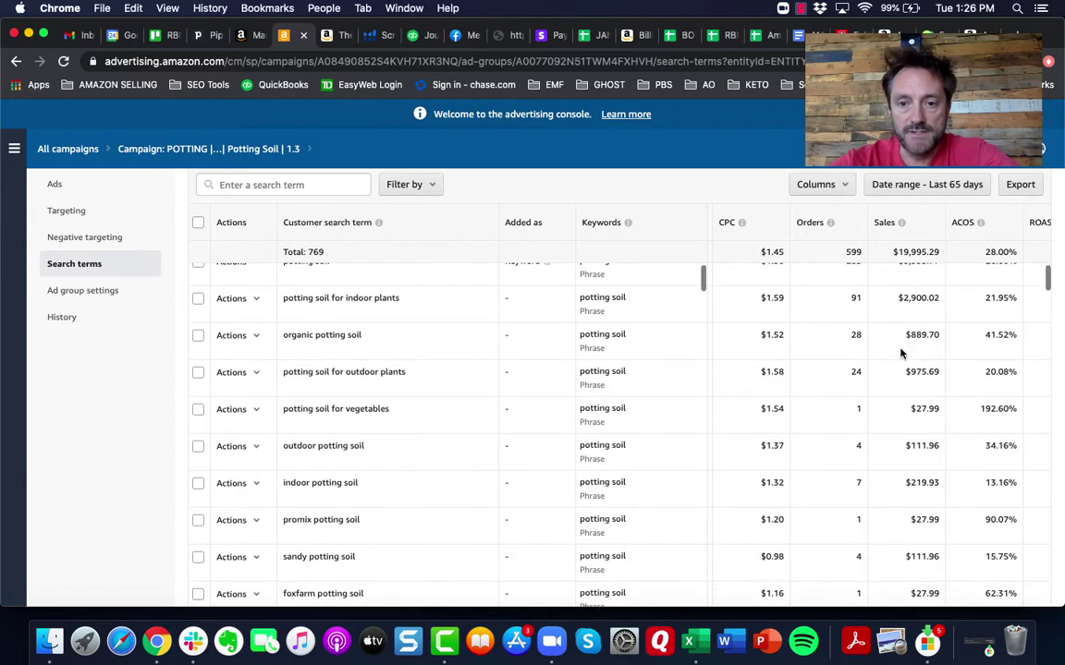
pyautogui.scroll(2, 850, 312)
pyautogui.hscroll(-2, 852, 321)
pyautogui.hscroll(-8, 852, 321)
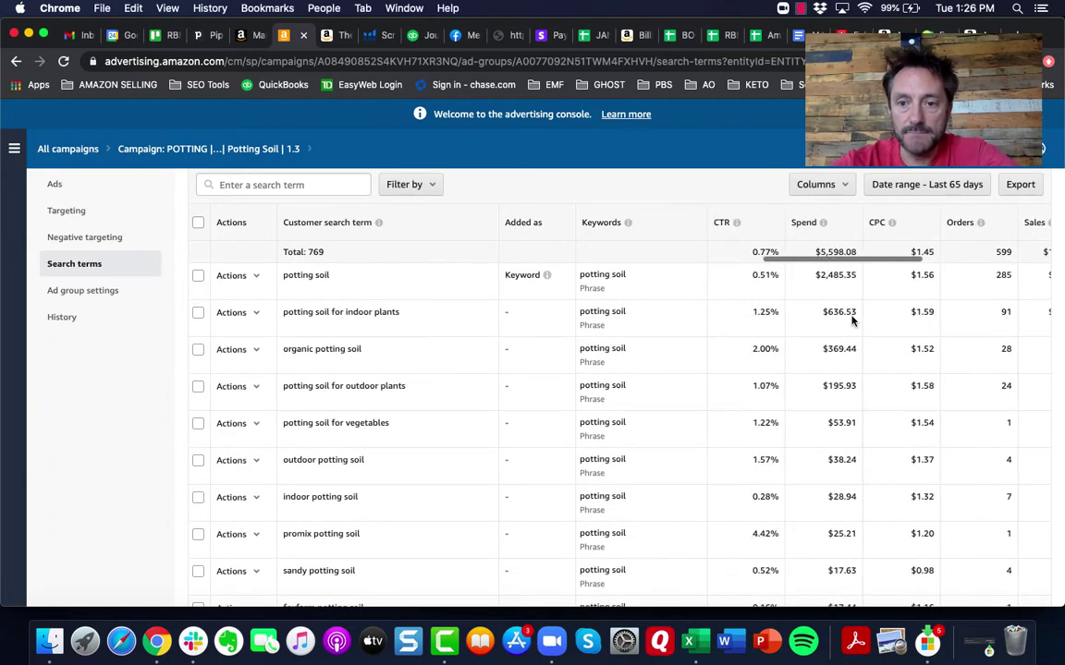
# Compare impressions, clicks, spend and orders further down the search term list, through to the low-click terms
pyautogui.scroll(-3, 829, 292)
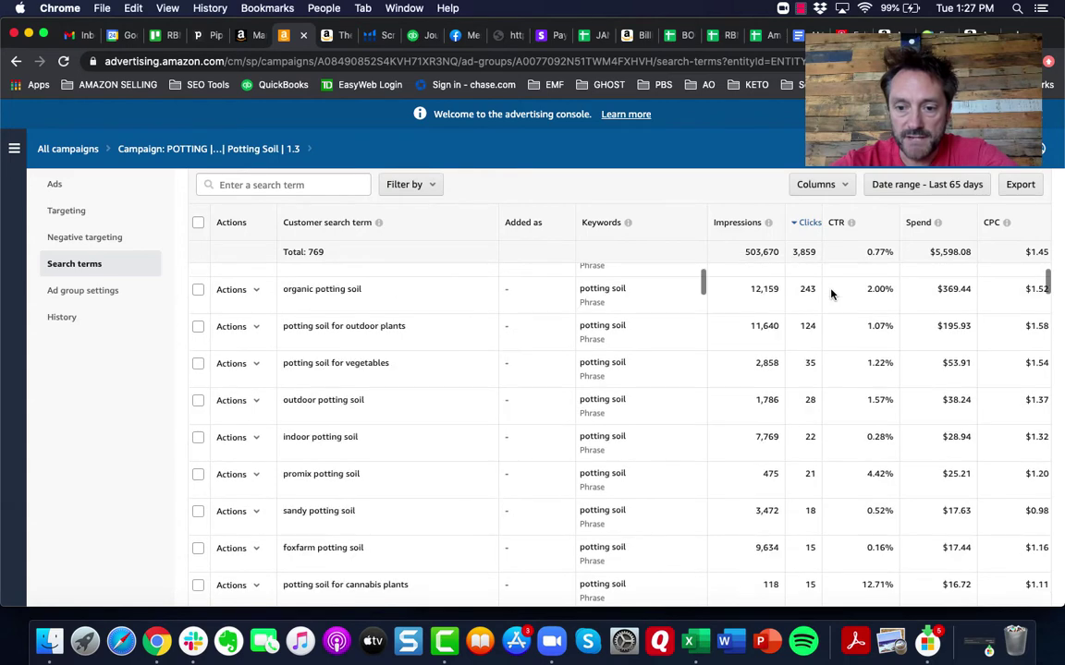
pyautogui.hscroll(3, 821, 349)
pyautogui.hscroll(2, 821, 349)
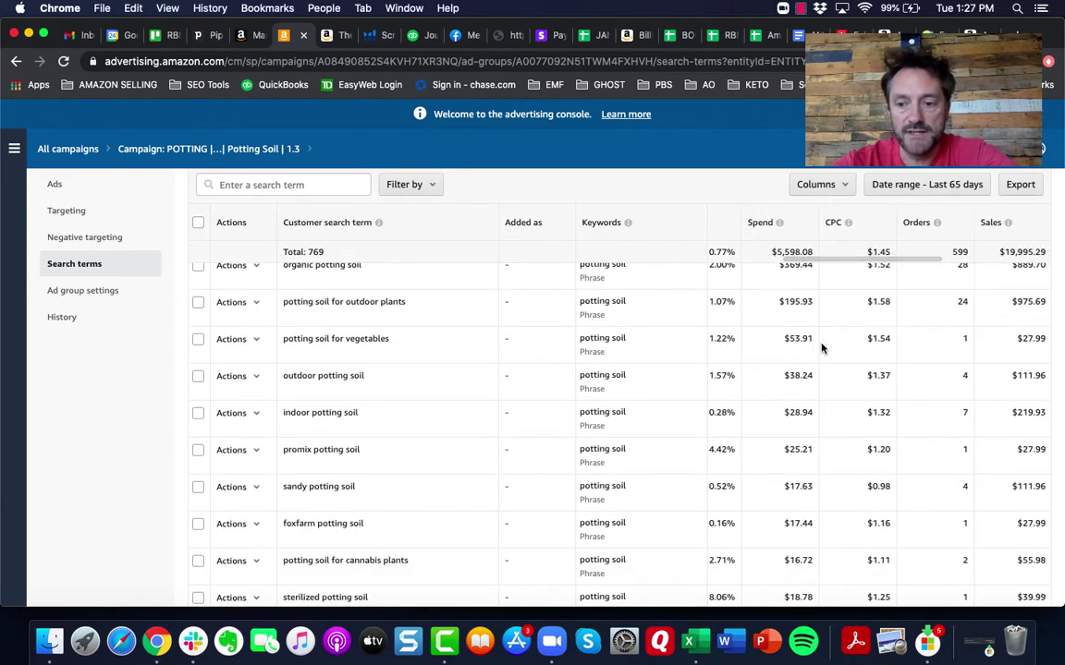
pyautogui.scroll(-2, 821, 349)
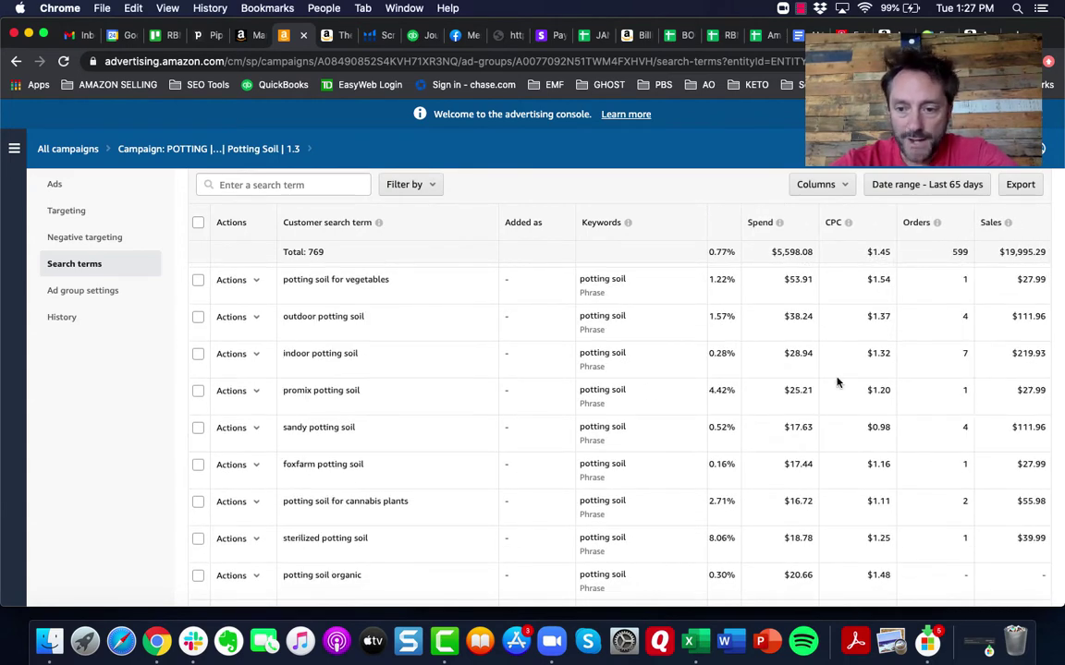
pyautogui.scroll(-2, 838, 382)
pyautogui.scroll(-7, 837, 381)
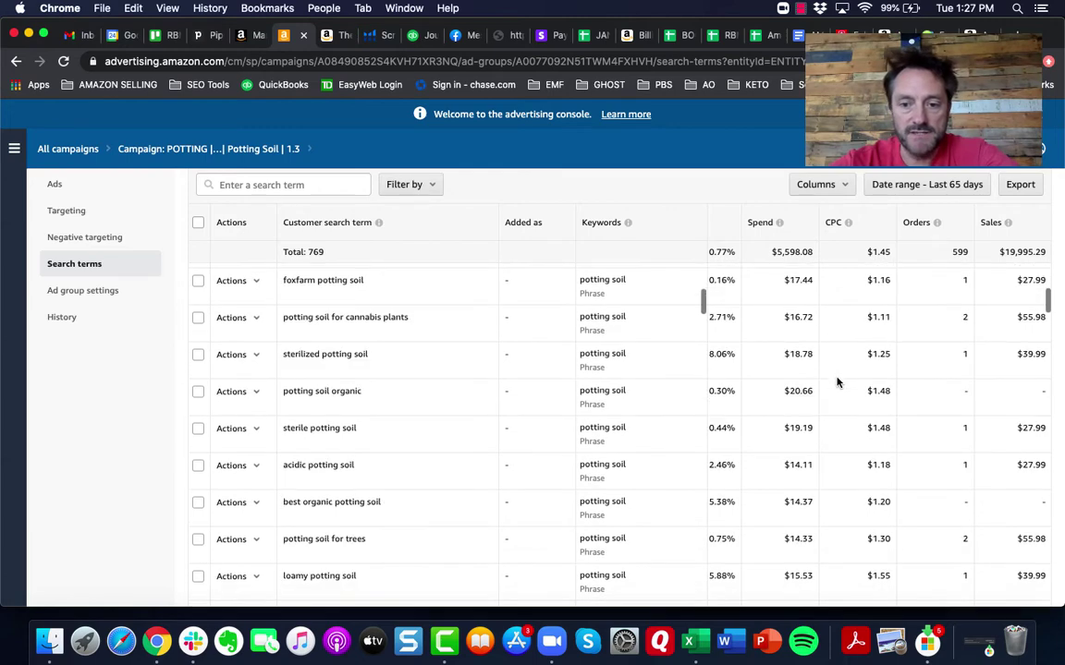
pyautogui.hscroll(-2, 837, 381)
pyautogui.hscroll(-2, 838, 382)
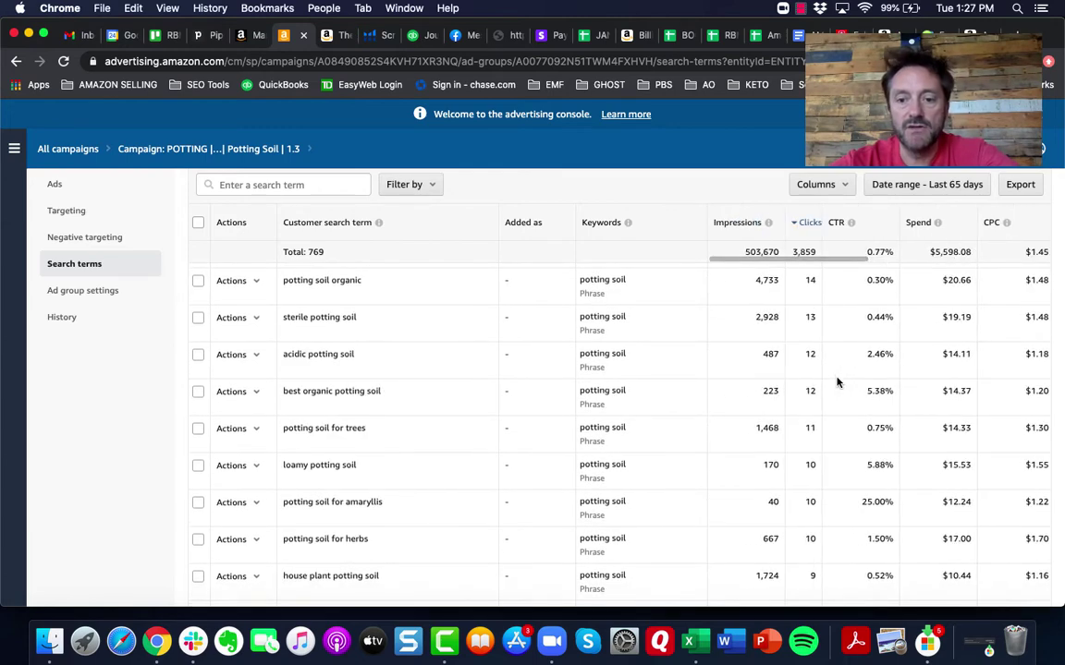
pyautogui.scroll(-10, 837, 381)
pyautogui.scroll(-15, 838, 382)
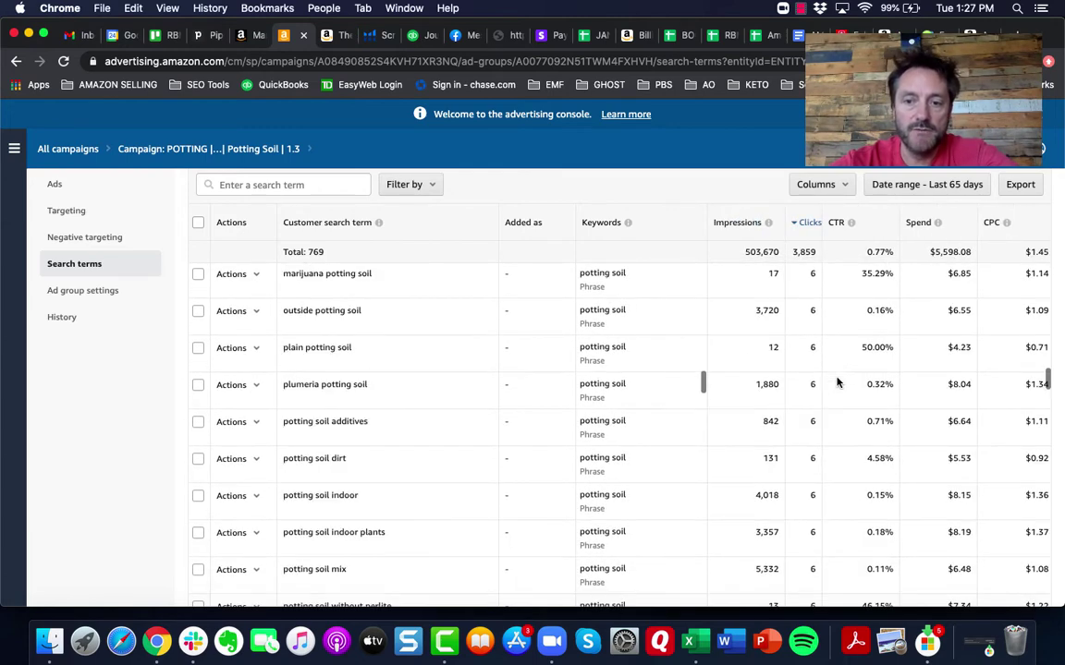
pyautogui.scroll(-3, 837, 382)
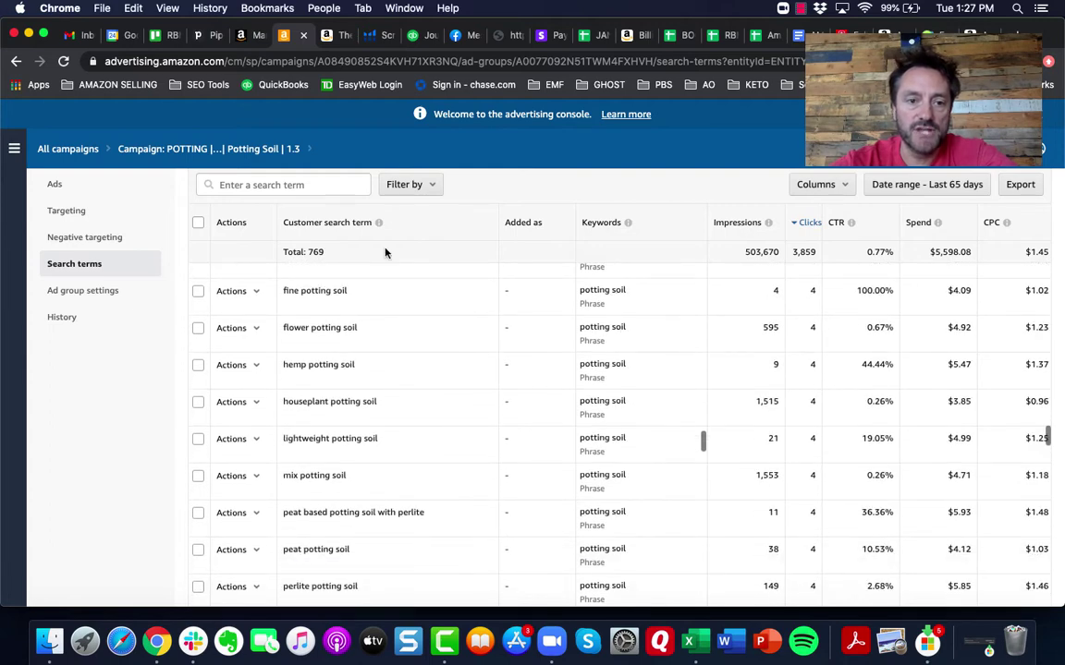
# Highlight the total number of customer search terms and examine the spend and orders of the low-click terms
pyautogui.doubleClick(316, 252)
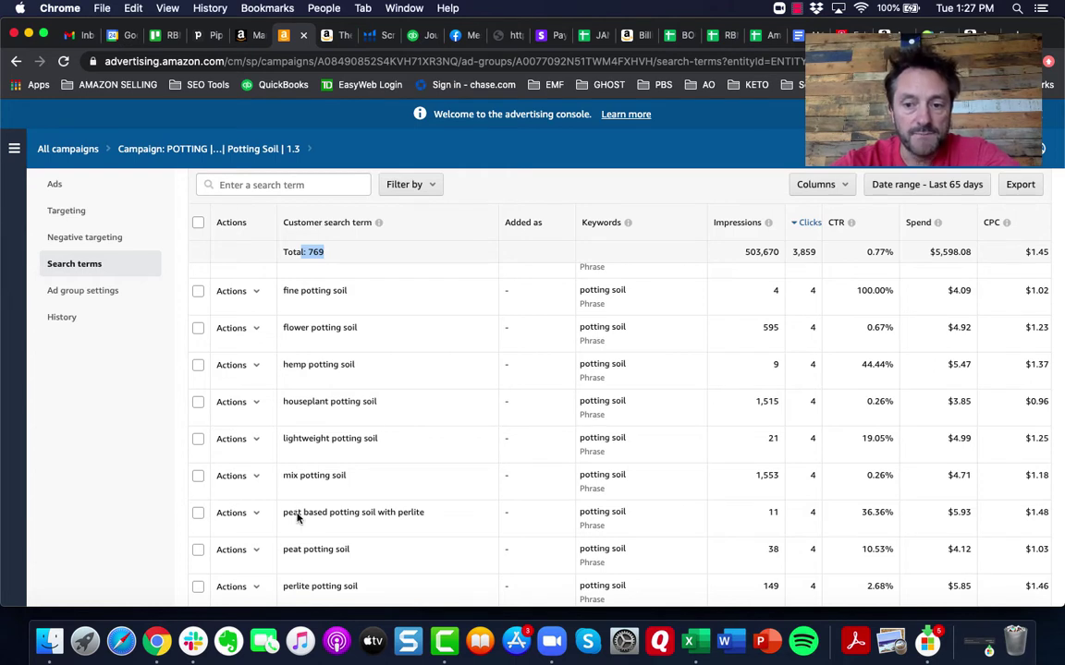
pyautogui.hscroll(5, 844, 509)
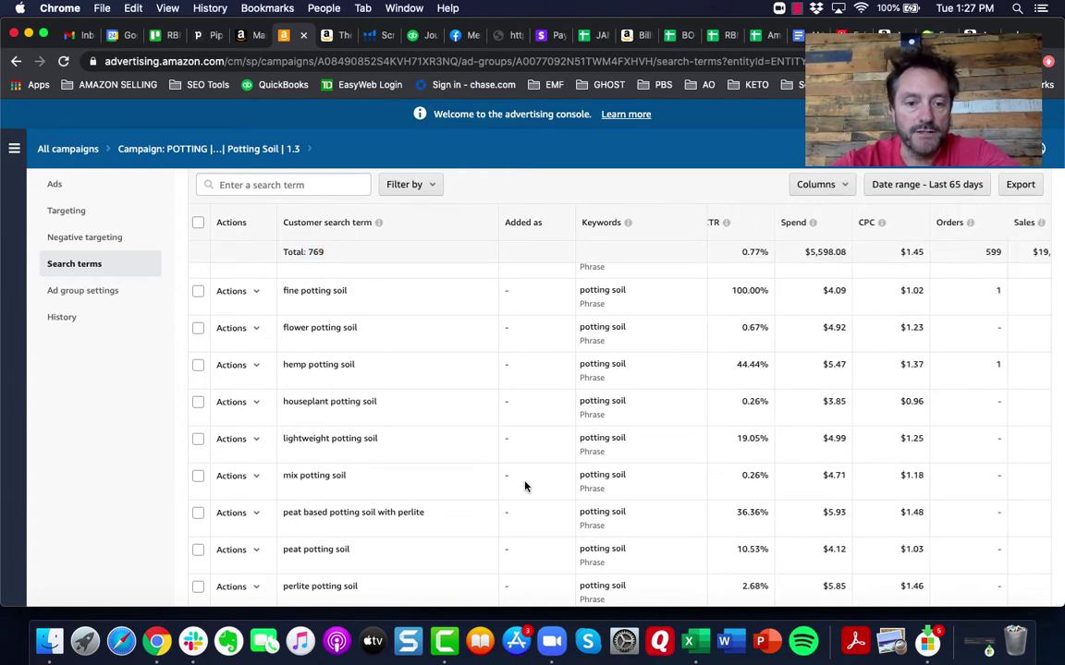
pyautogui.scroll(-2, 516, 466)
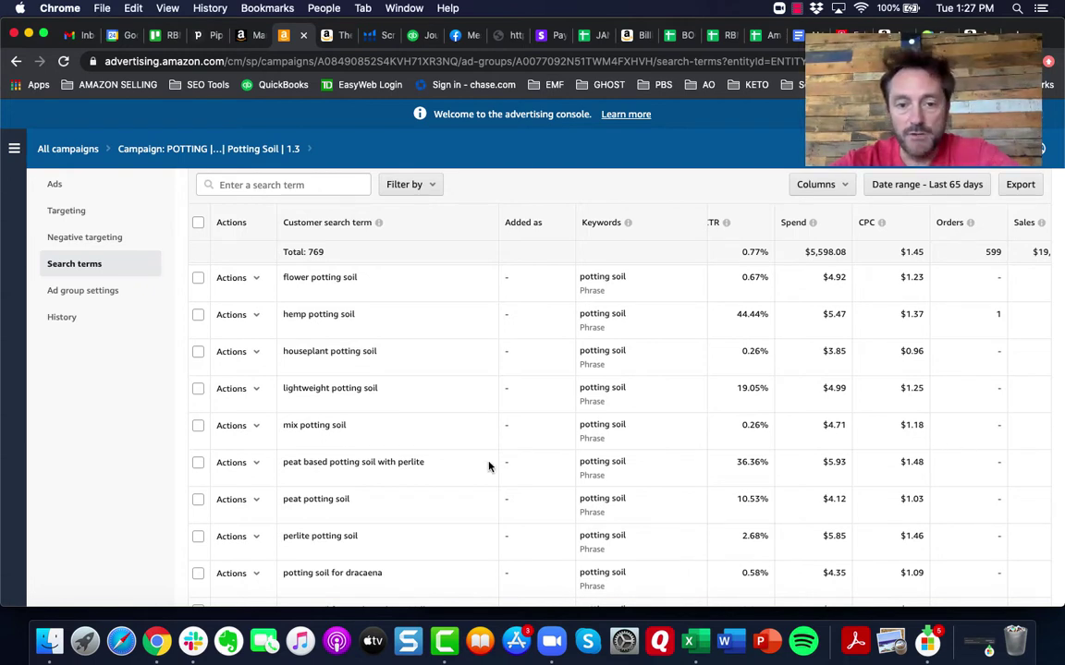
pyautogui.scroll(-5, 489, 466)
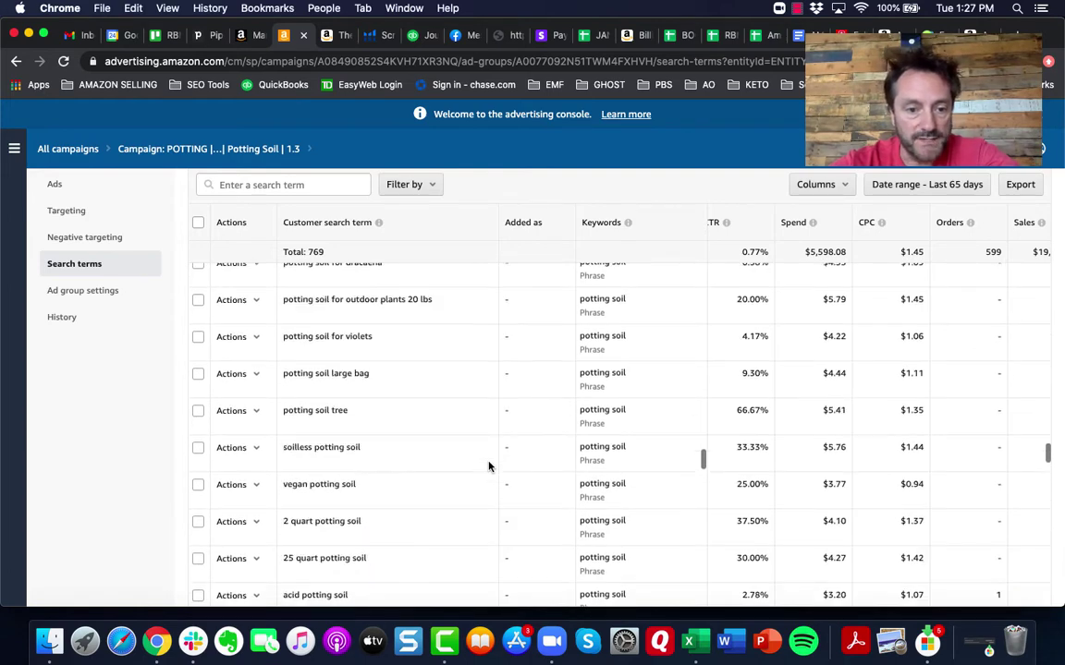
pyautogui.scroll(-2, 489, 466)
pyautogui.scroll(-3, 489, 466)
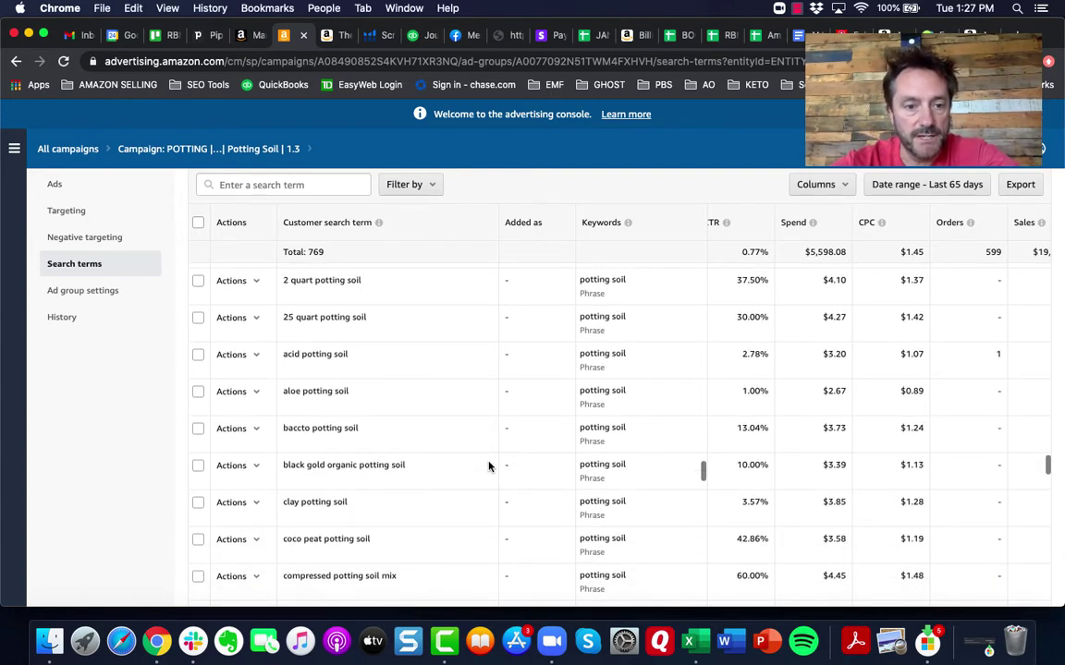
pyautogui.scroll(10, 489, 466)
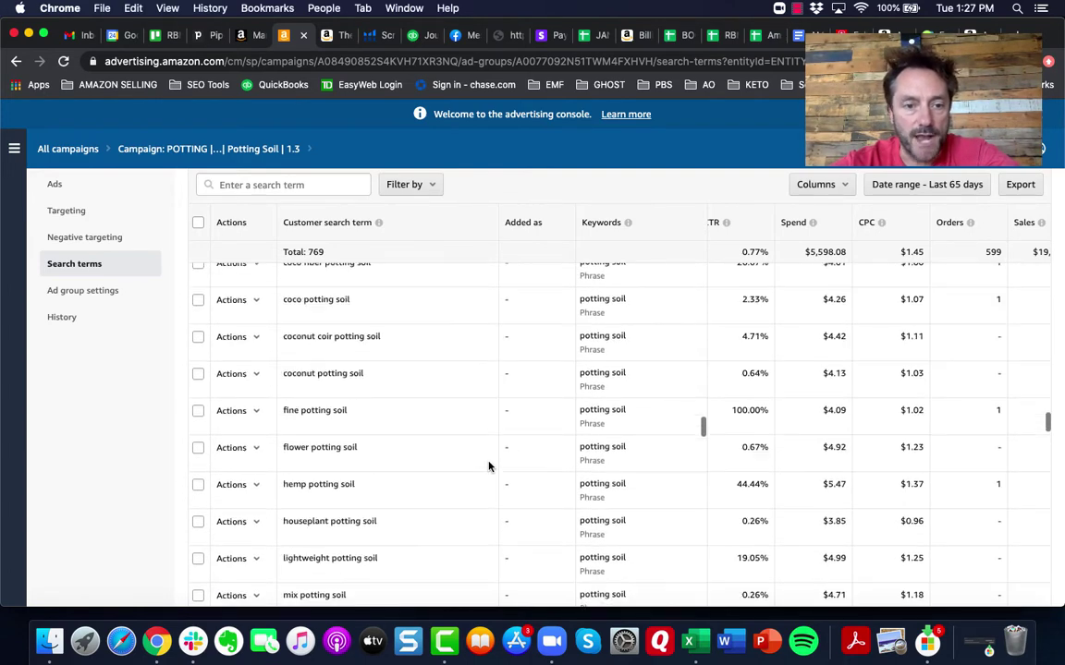
pyautogui.scroll(5, 489, 466)
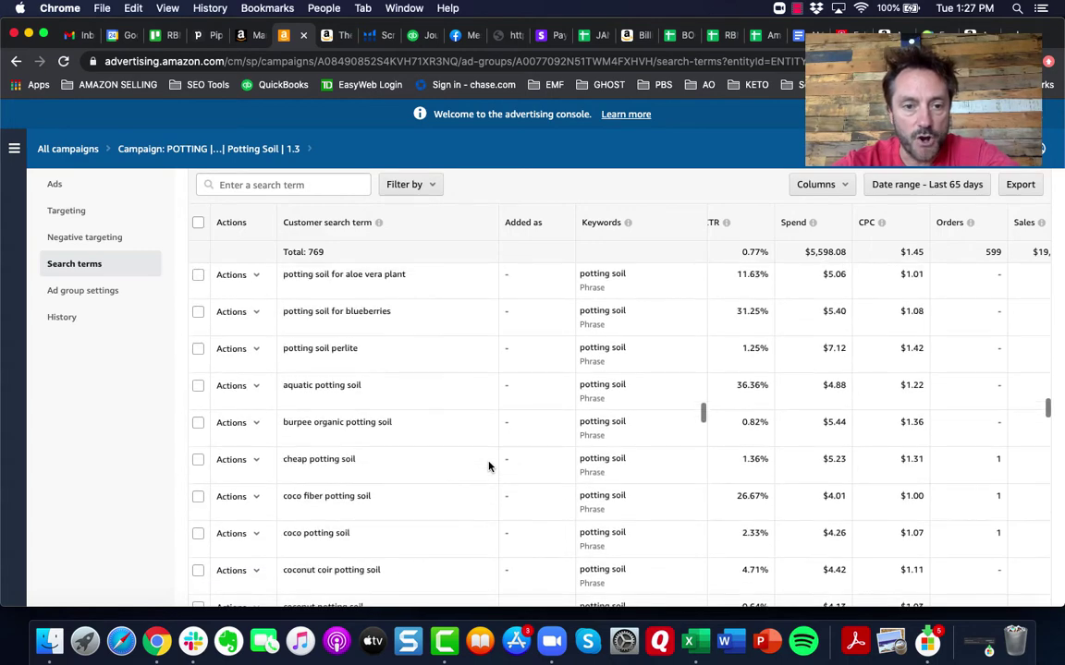
pyautogui.scroll(15, 489, 466)
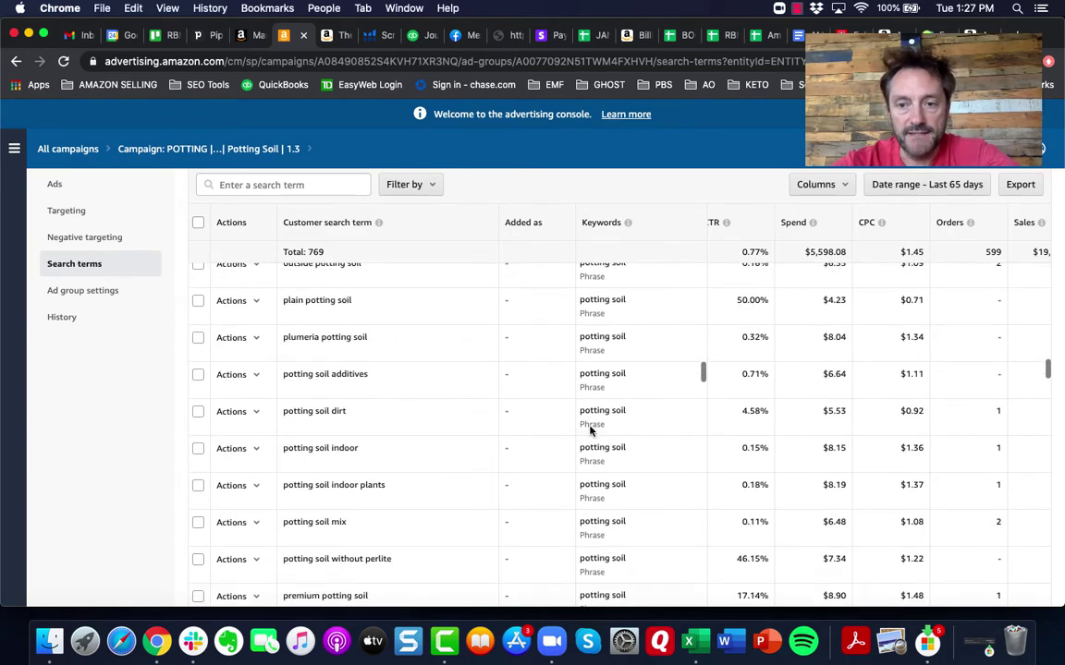
pyautogui.scroll(12, 686, 335)
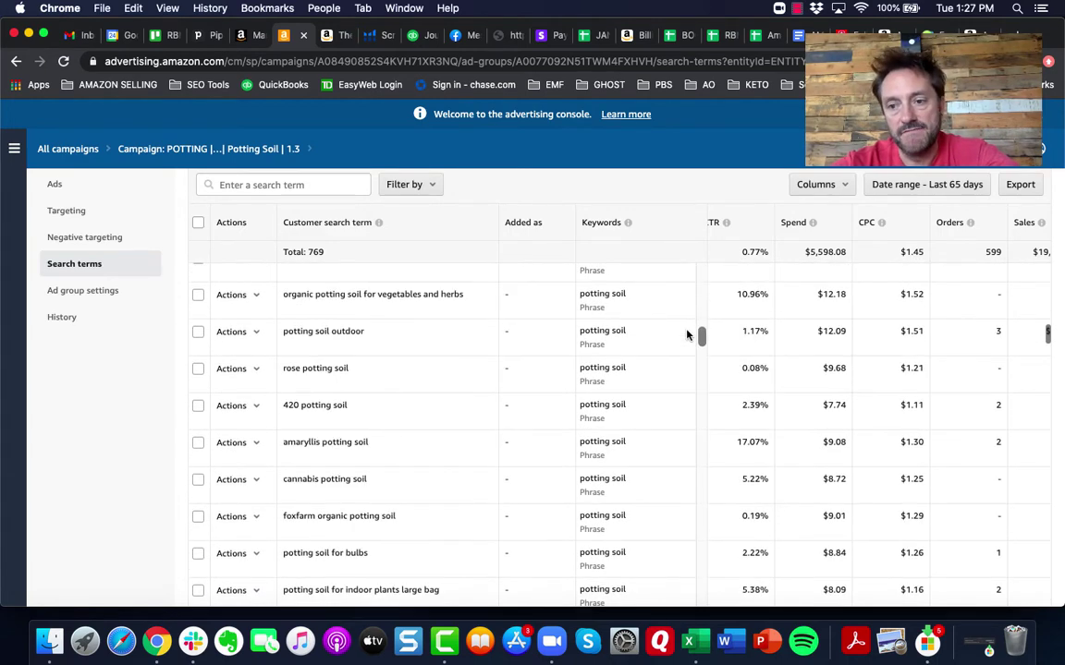
pyautogui.scroll(10, 687, 334)
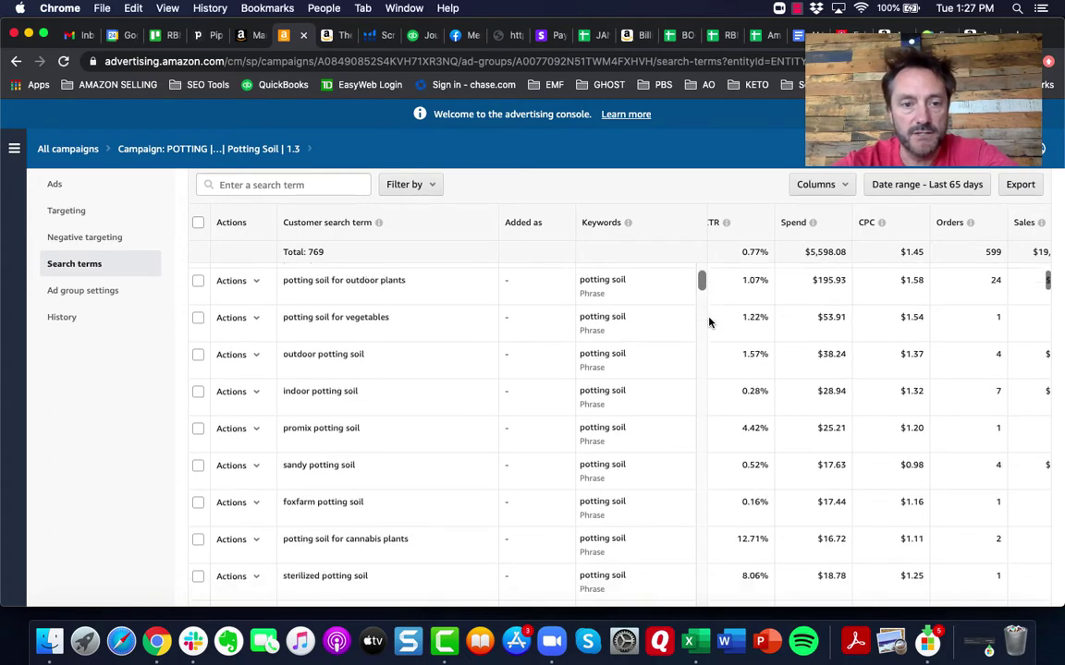
# Highlight the customer search term "potting soil" in the first row of the list
pyautogui.scroll(3, 716, 333)
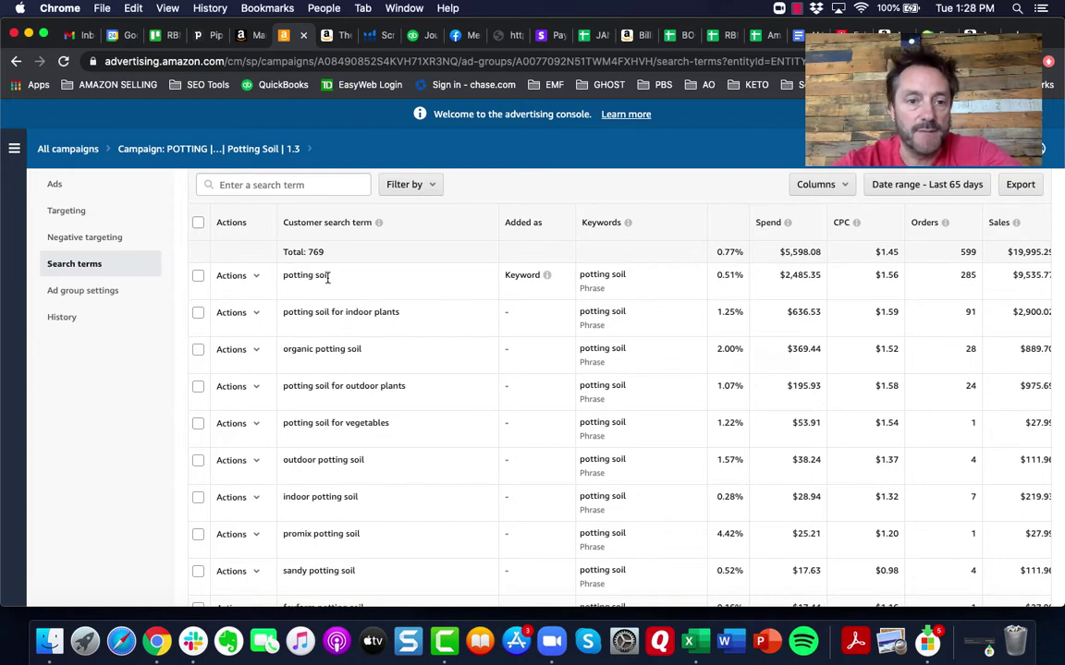
pyautogui.moveTo(328, 277); pyautogui.dragTo(292, 280)
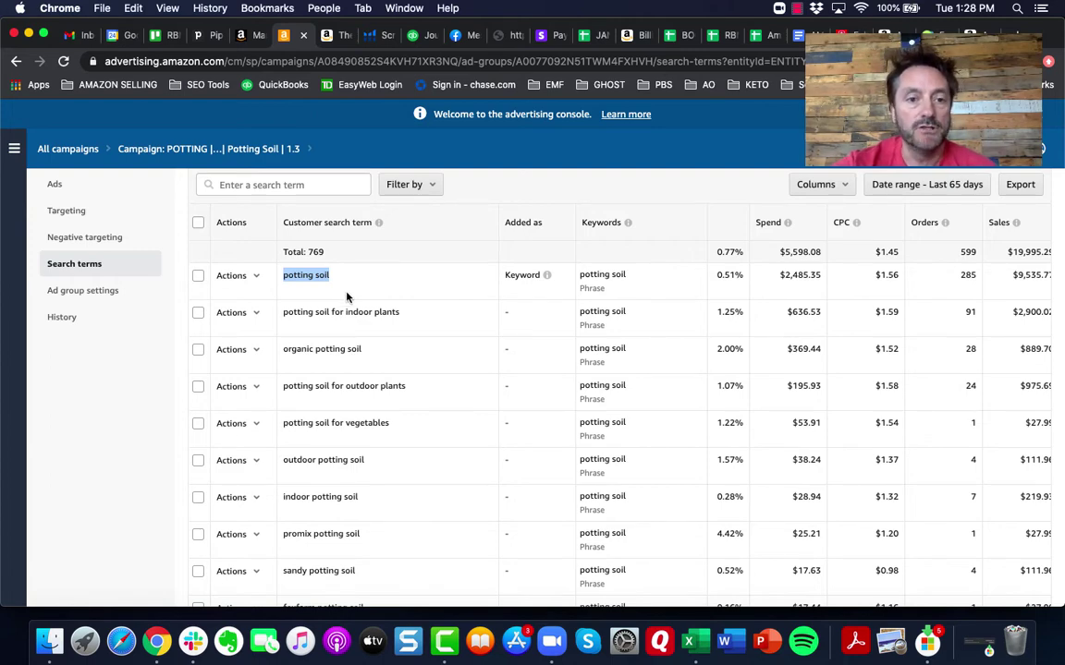
# Highlight the brand word in the search term "foxfarm potting soil" and check that term's ACOS
pyautogui.scroll(-4, 345, 407)
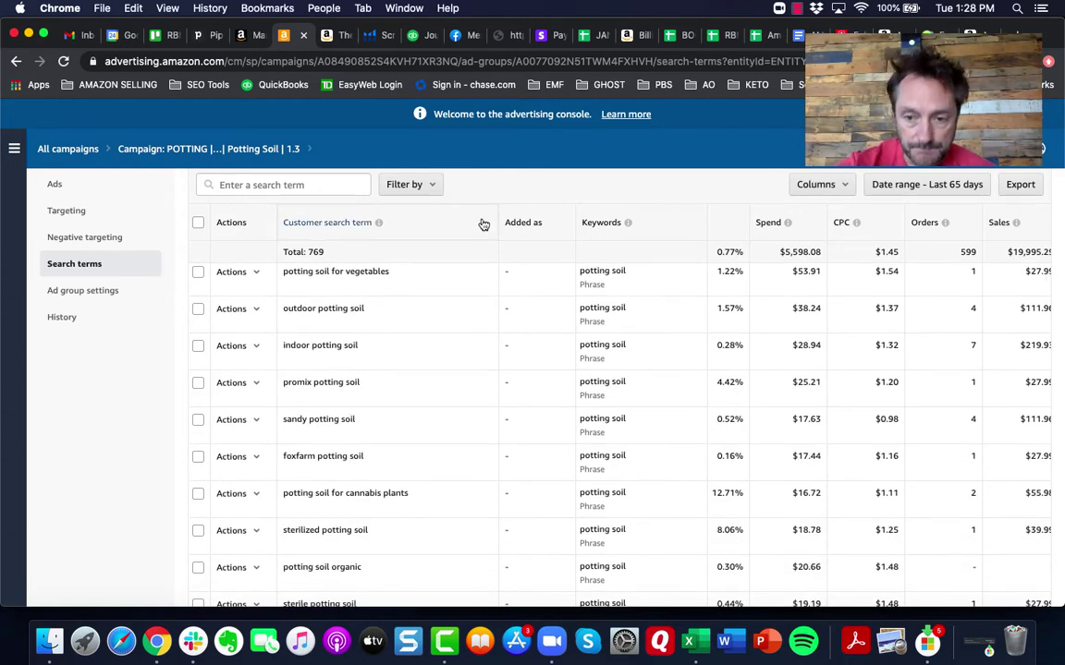
pyautogui.moveTo(316, 457); pyautogui.dragTo(280, 464)
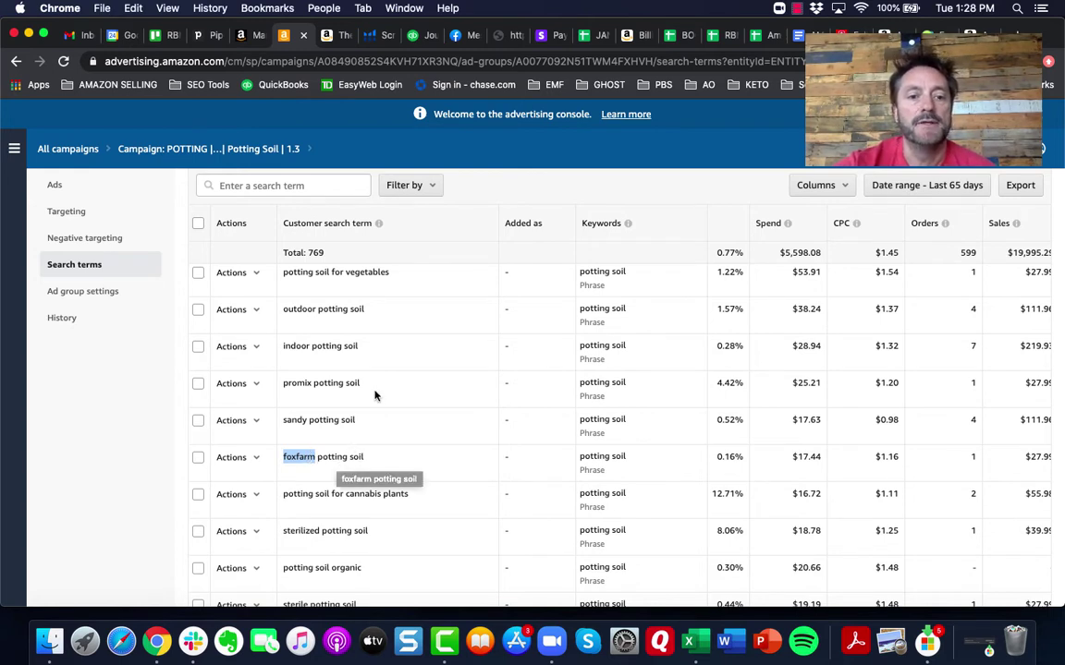
pyautogui.scroll(-2, 373, 395)
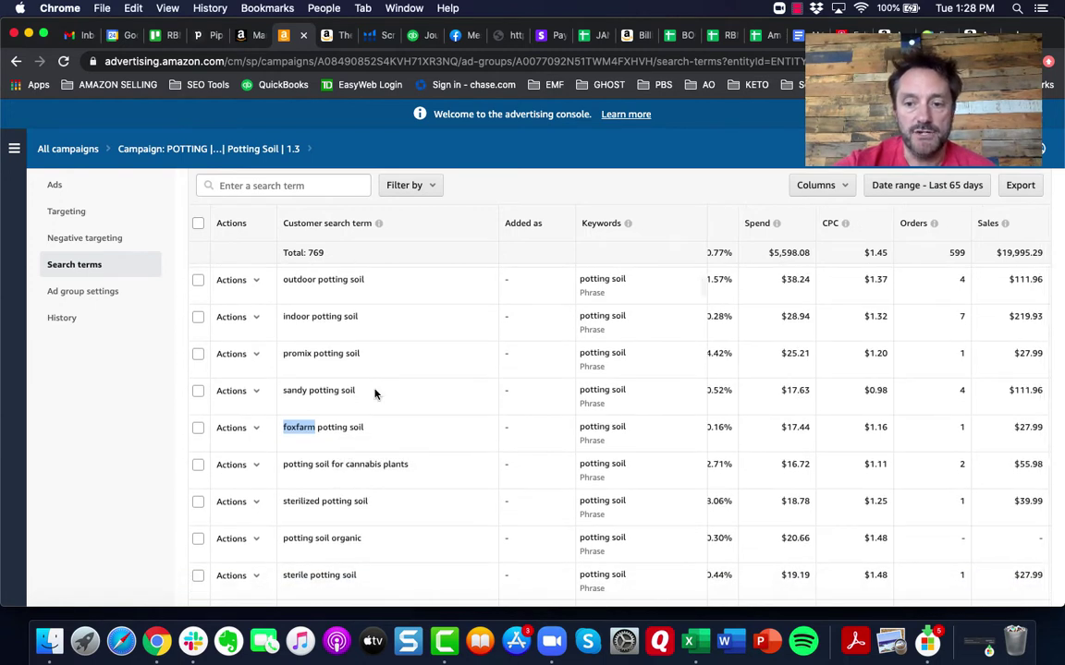
pyautogui.hscroll(5, 755, 421)
pyautogui.tripleClick(943, 428)
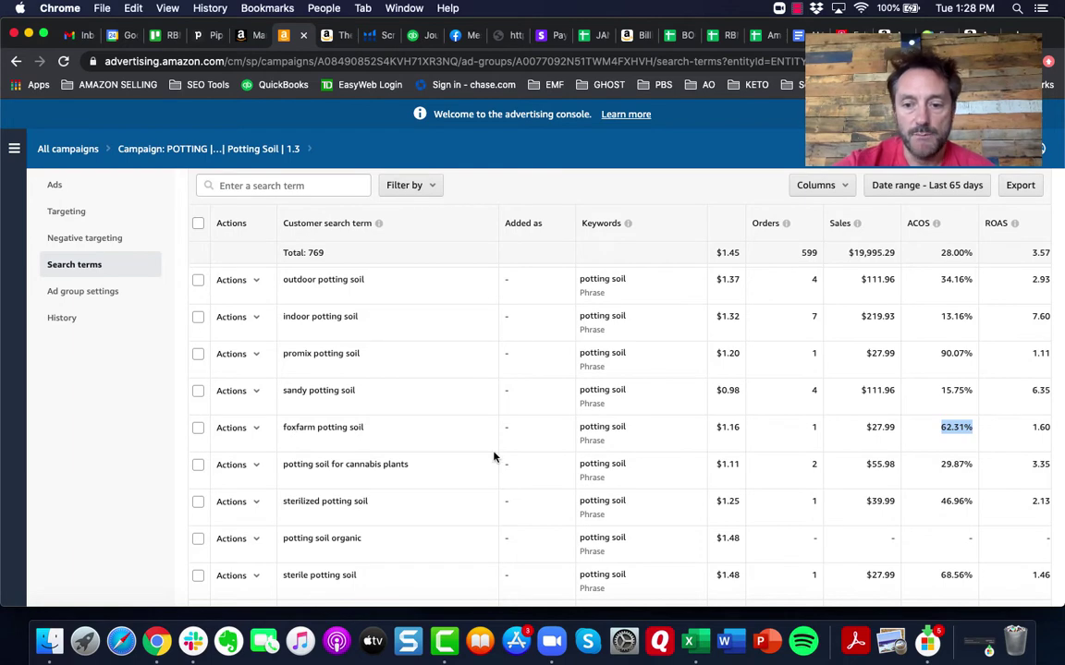
# Review the orders, sales, ACOS and ROAS of the other search terms, ending back at the most-clicked ones
pyautogui.scroll(-5, 494, 453)
pyautogui.scroll(-8, 494, 456)
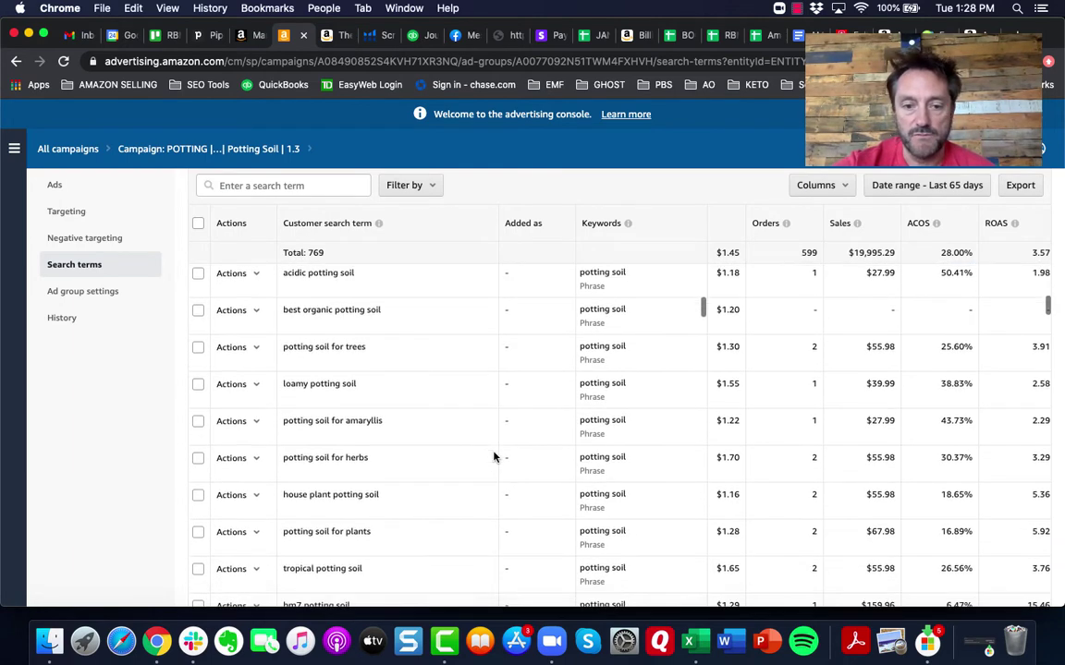
pyautogui.scroll(-9, 493, 456)
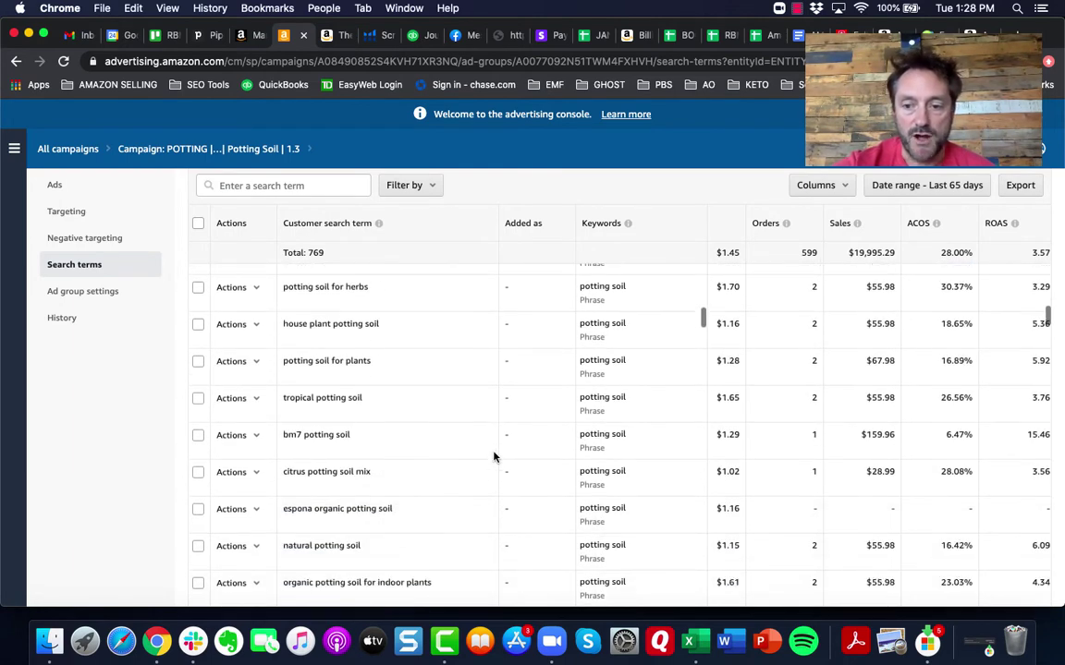
pyautogui.scroll(15, 494, 452)
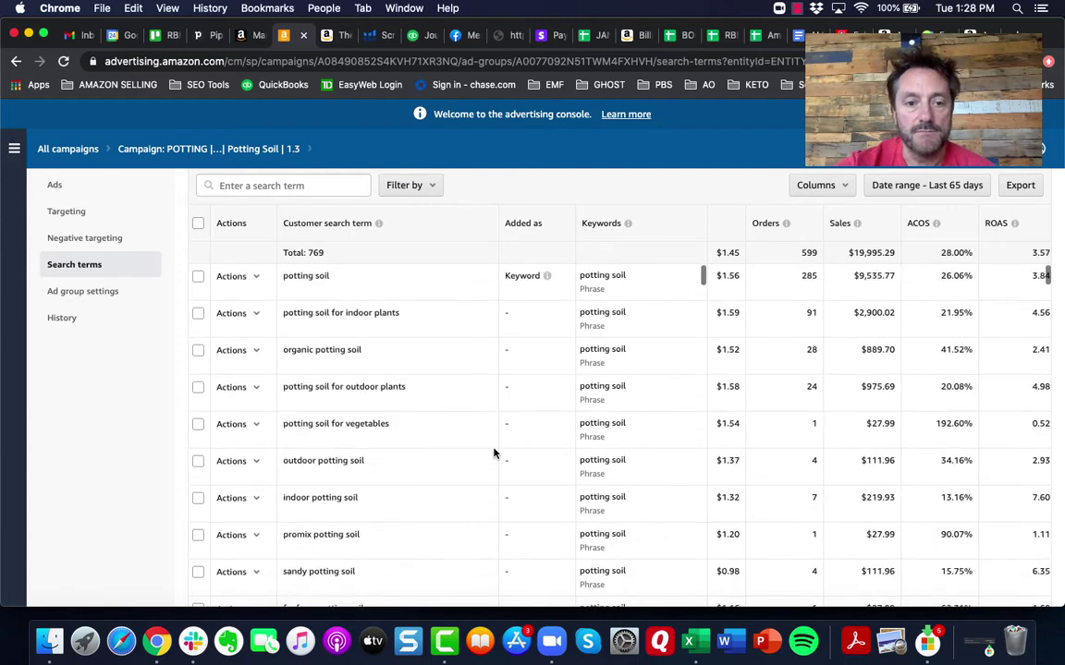
pyautogui.scroll(-3, 708, 230)
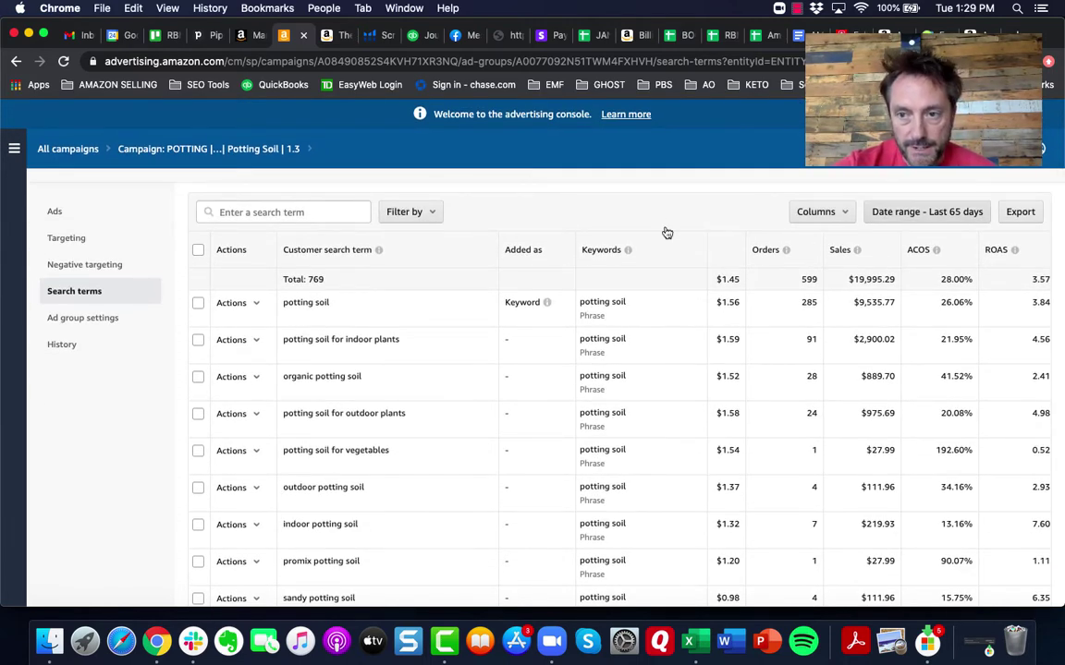
# Export the search terms report and set the search terms list to show 300 results per page
pyautogui.click(1015, 213)
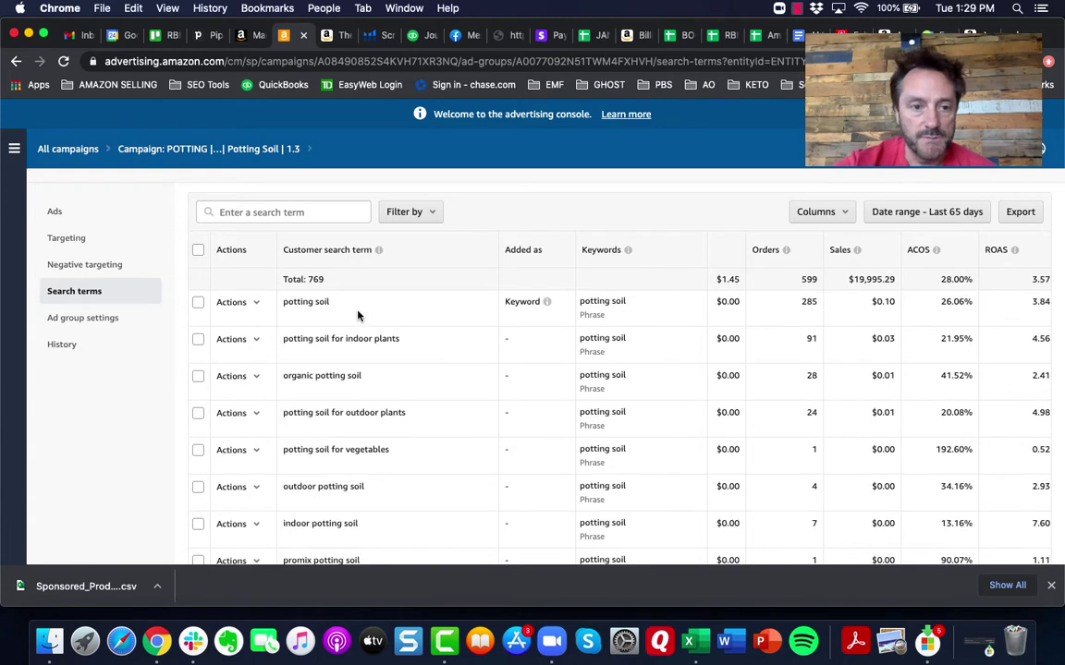
pyautogui.scroll(-8, 166, 337)
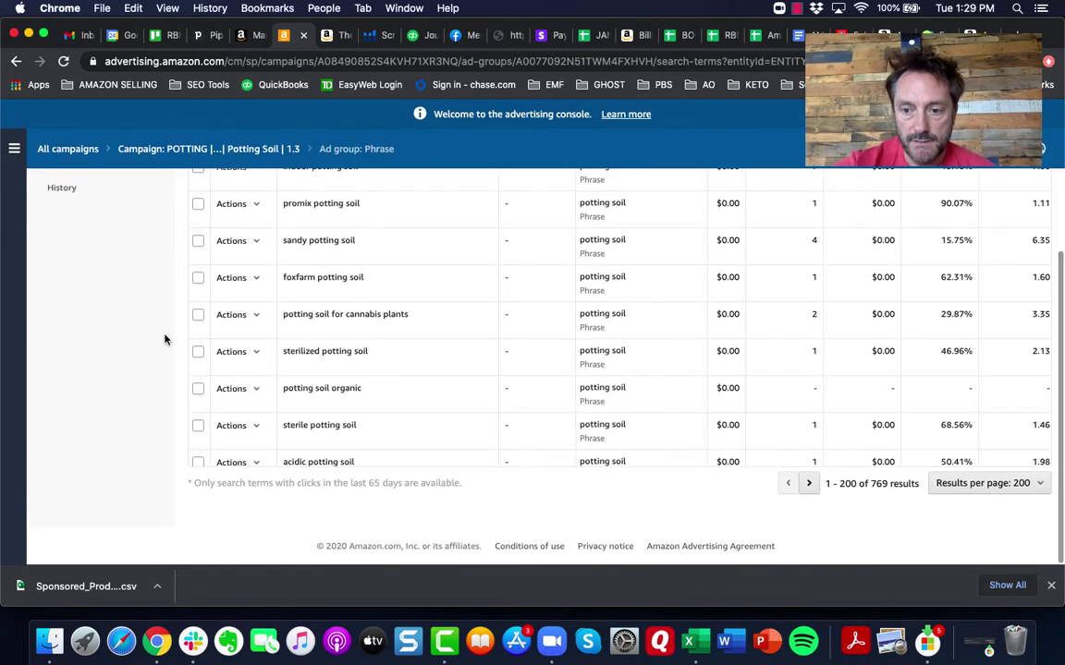
pyautogui.click(957, 487)
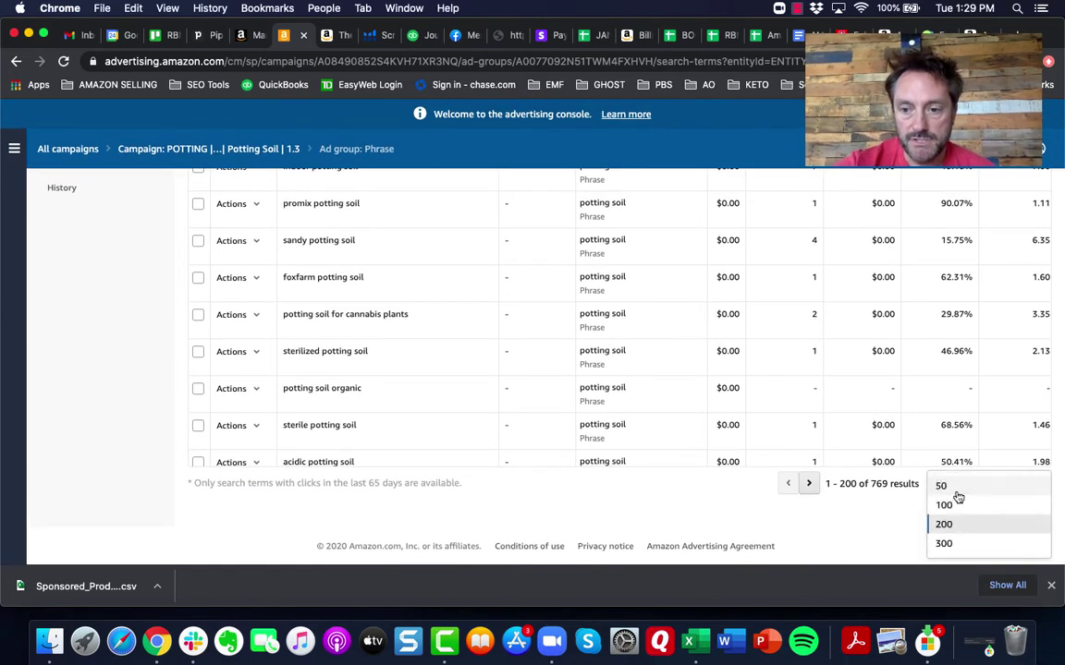
pyautogui.click(945, 543)
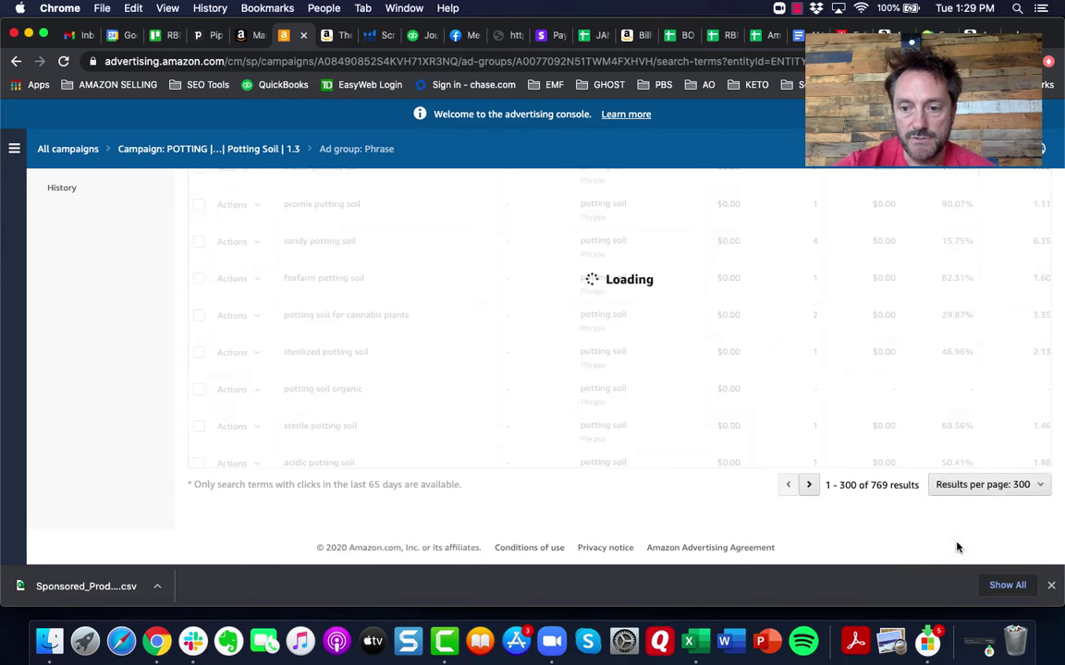
pyautogui.click(1051, 589)
# Sort the customer search terms by ROAS in ascending order
pyautogui.scroll(2, 985, 432)
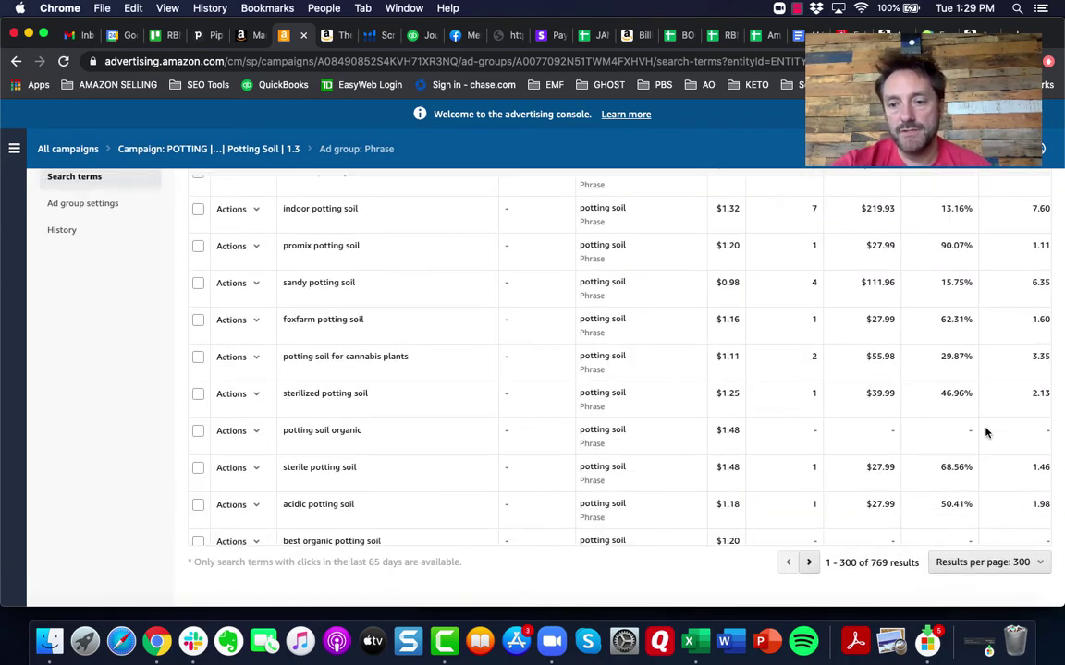
pyautogui.scroll(5, 985, 431)
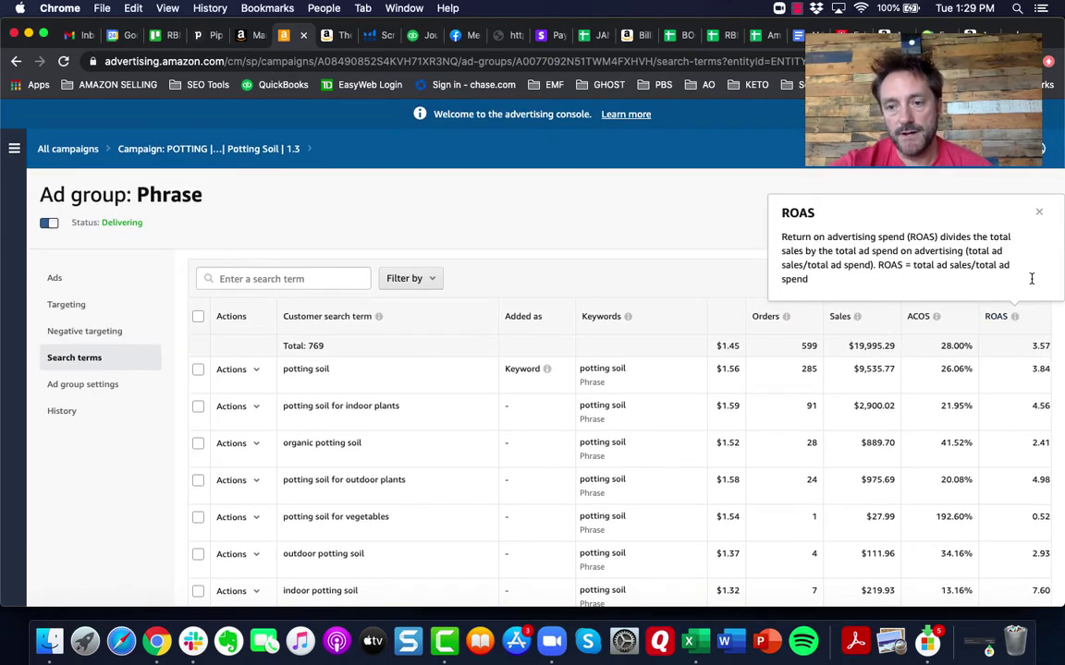
pyautogui.click(1038, 210)
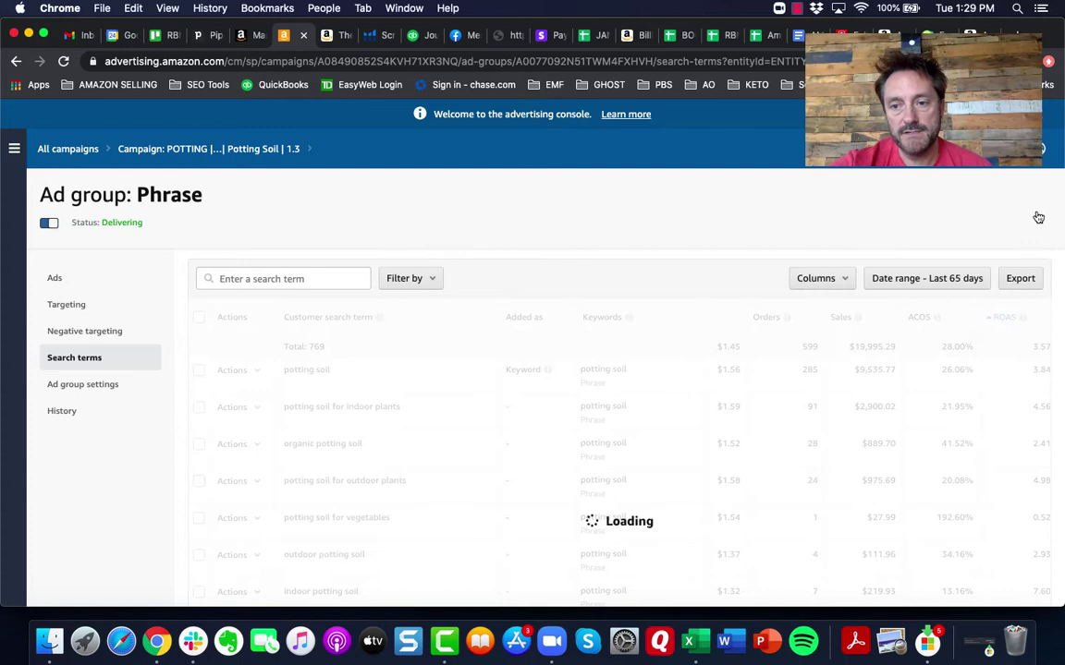
# Export the sorted search terms, open the CSV file in Excel and widen the Matched product column
pyautogui.click(1019, 280)
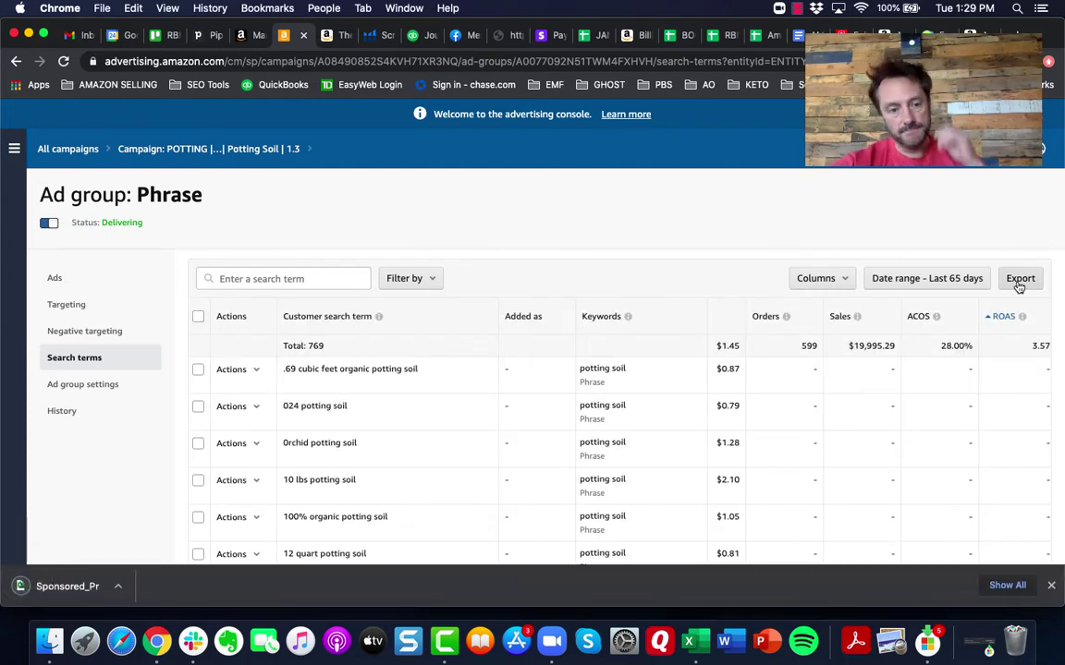
pyautogui.click(87, 587)
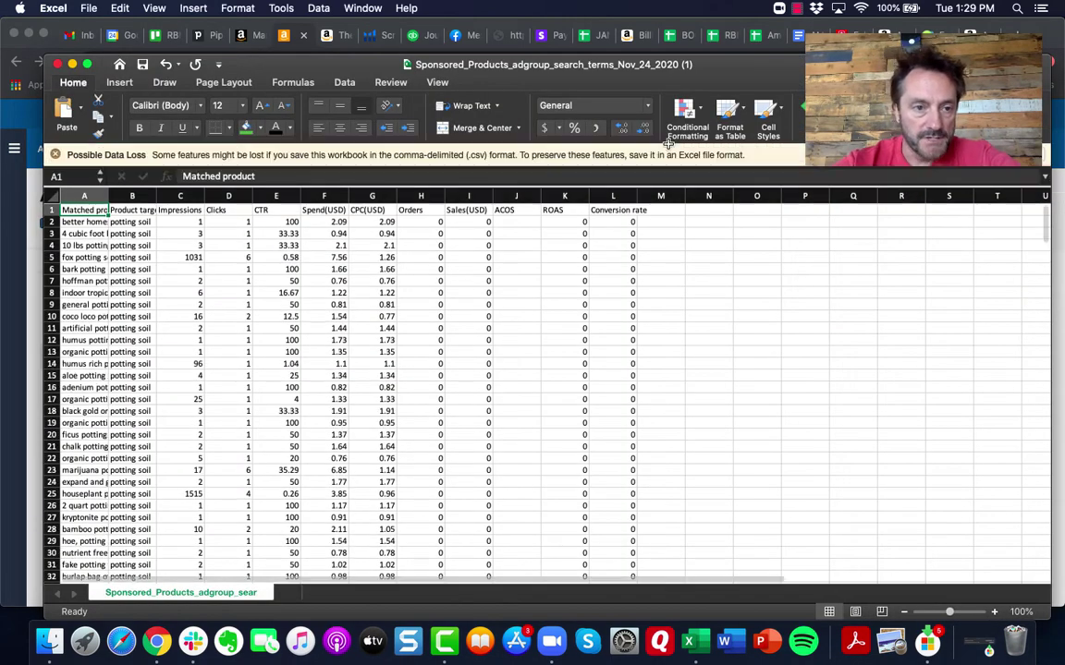
pyautogui.moveTo(108, 196); pyautogui.dragTo(176, 193)
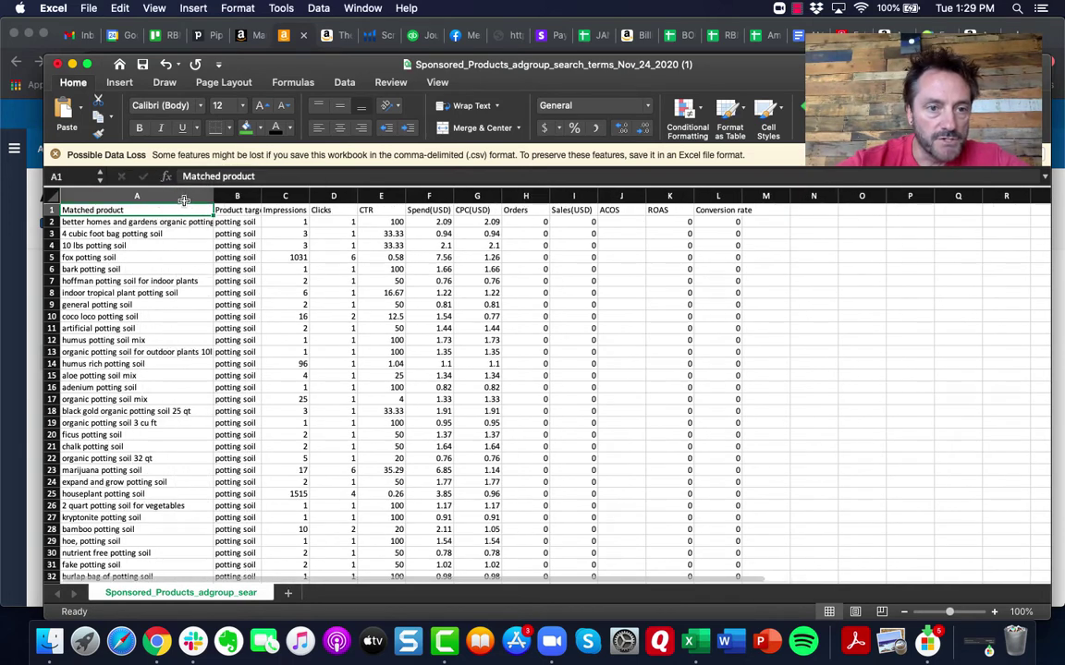
# Copy all search terms in the Matched product column, from cell A2 down to A301
pyautogui.click(175, 222)
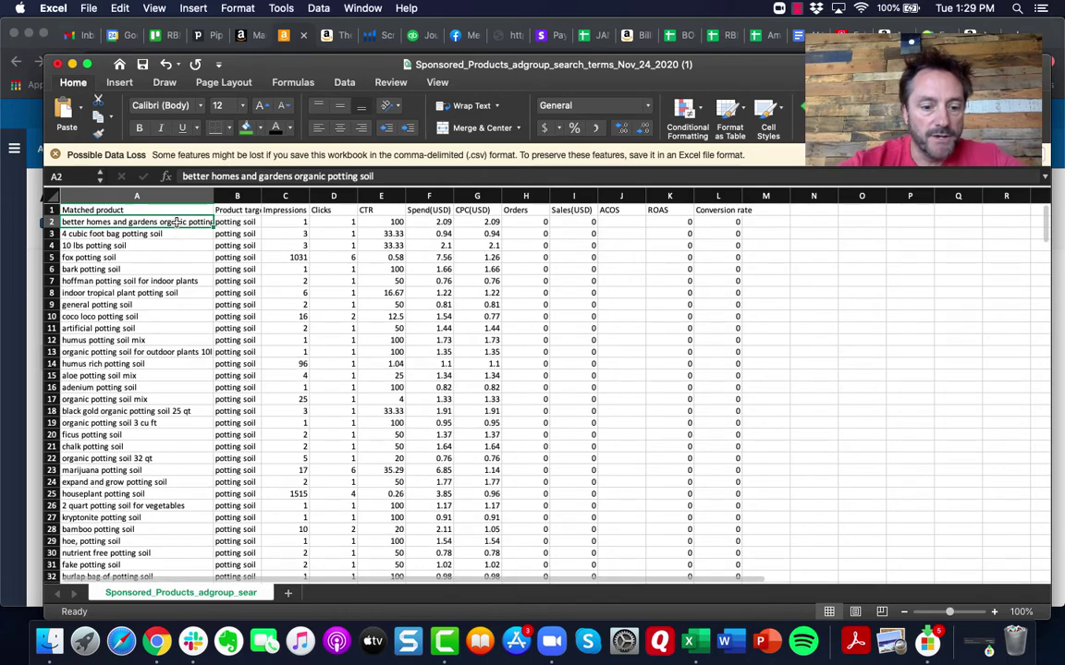
pyautogui.press('super+shift+Down')
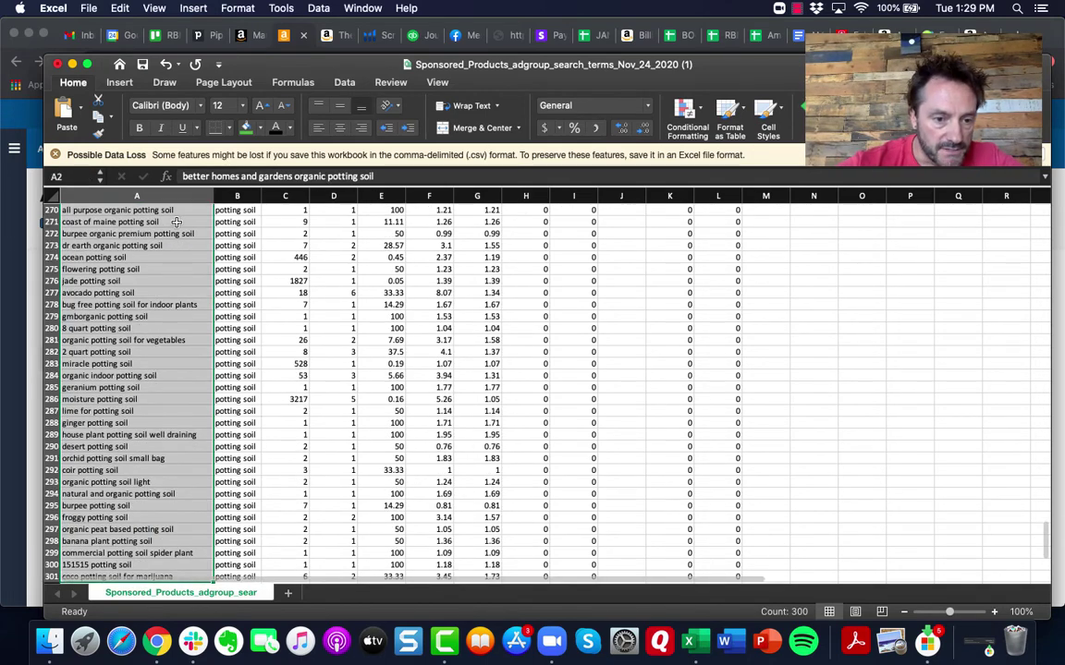
pyautogui.scroll(-2, 175, 277)
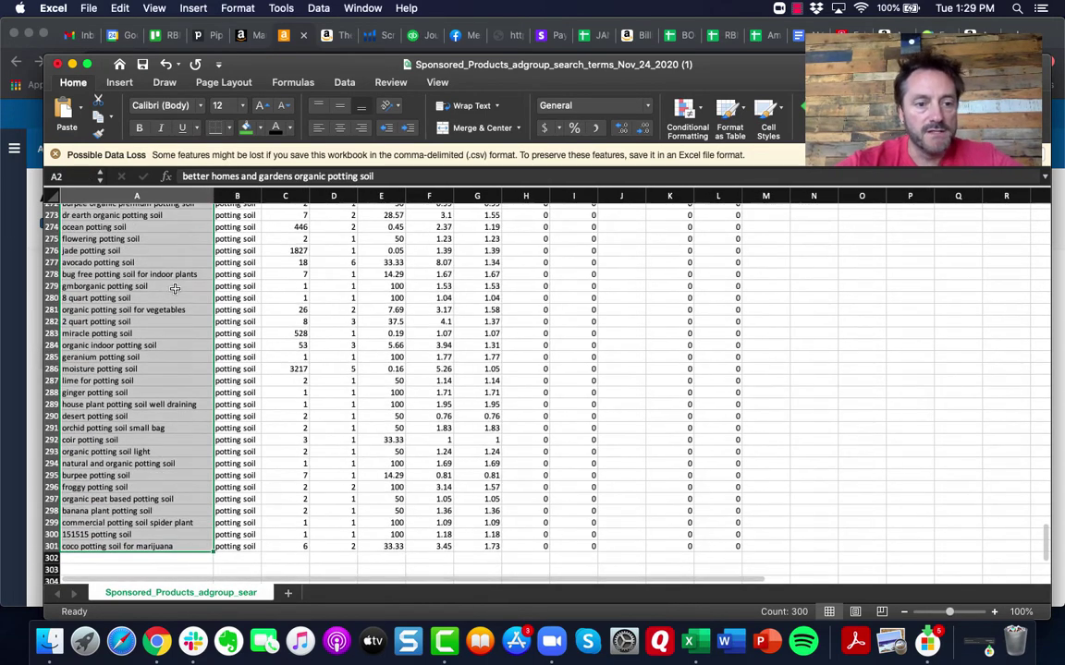
pyautogui.scroll(2, 175, 289)
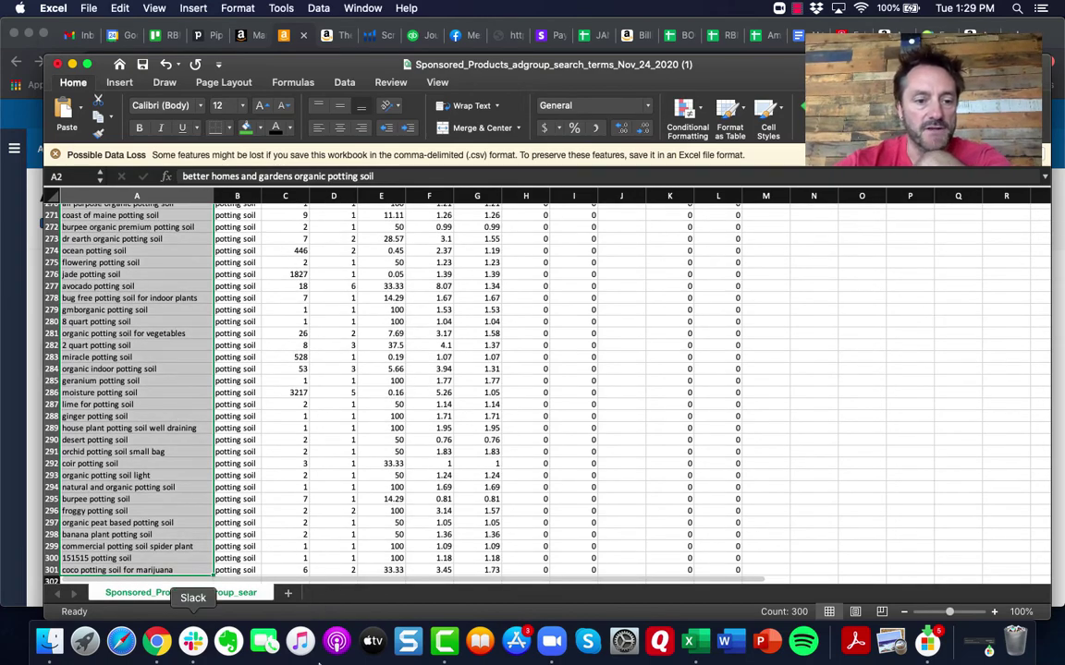
pyautogui.scroll(6, 143, 275)
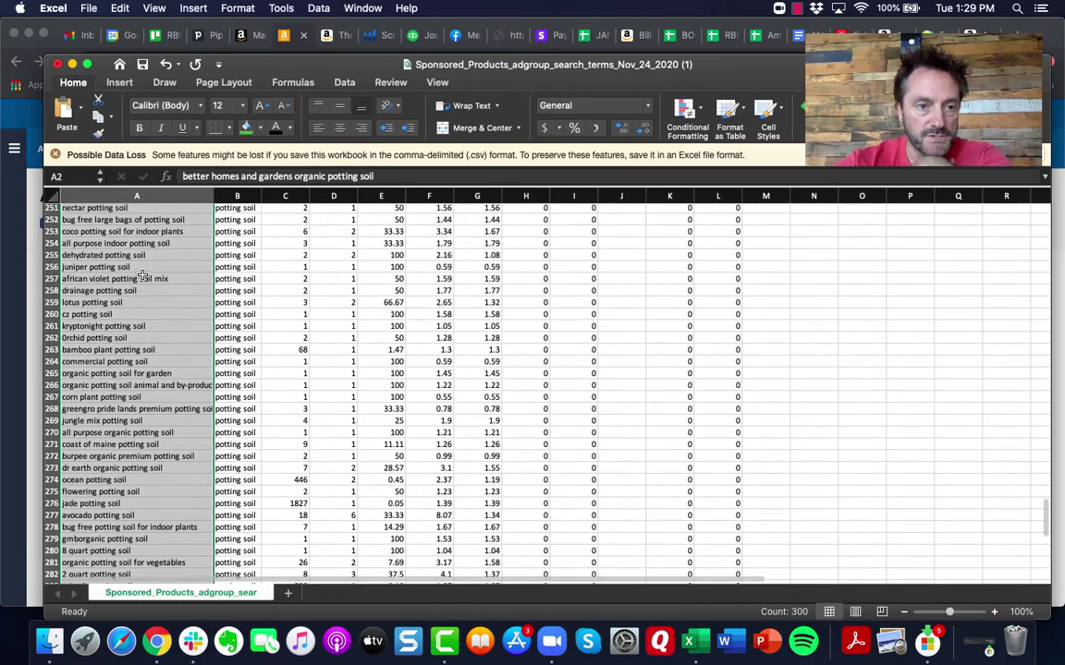
pyautogui.scroll(8, 144, 276)
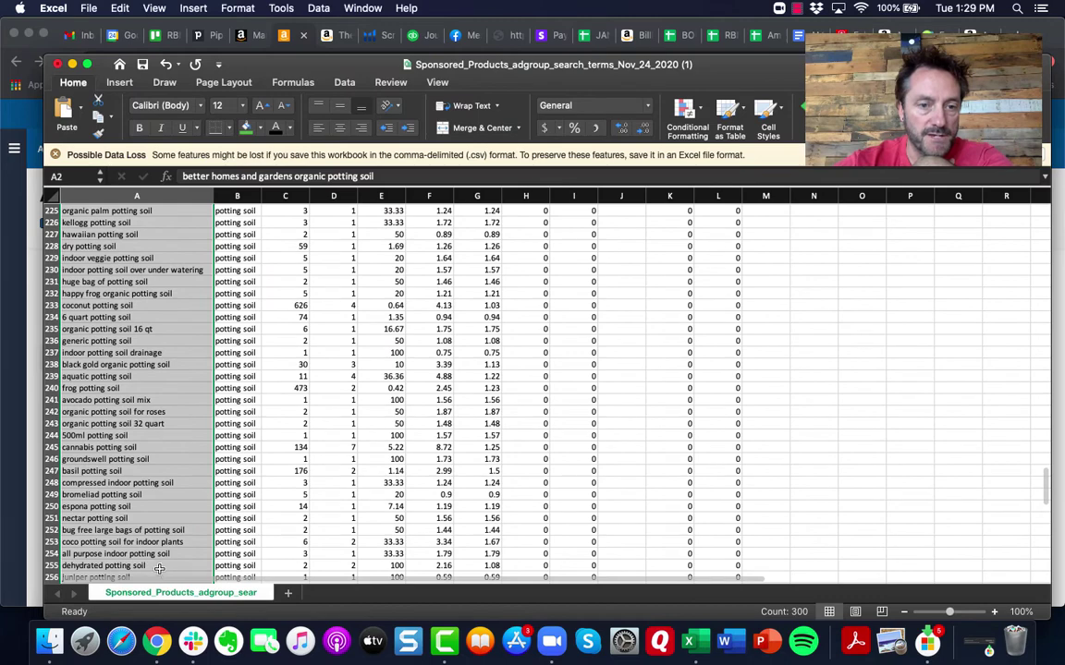
pyautogui.rightClick(126, 252)
pyautogui.click(134, 255)
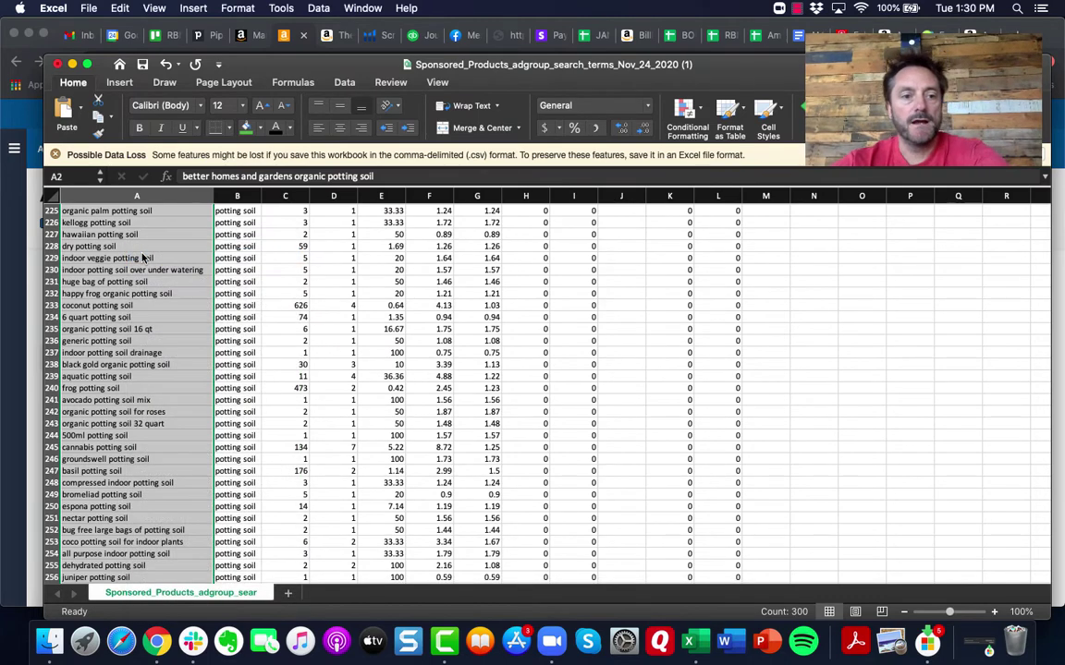
pyautogui.scroll(20, 368, 225)
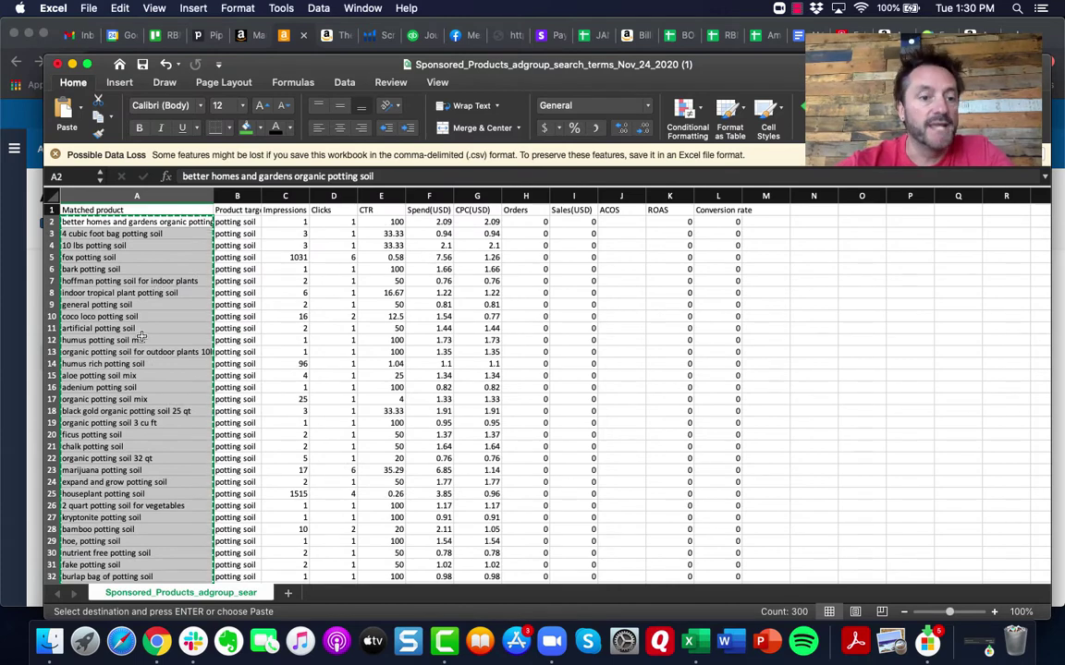
# Switch to the SEOBook Keyword Density Analyzer in Chrome and paste the copied search terms as plain text input
pyautogui.click(932, 35)
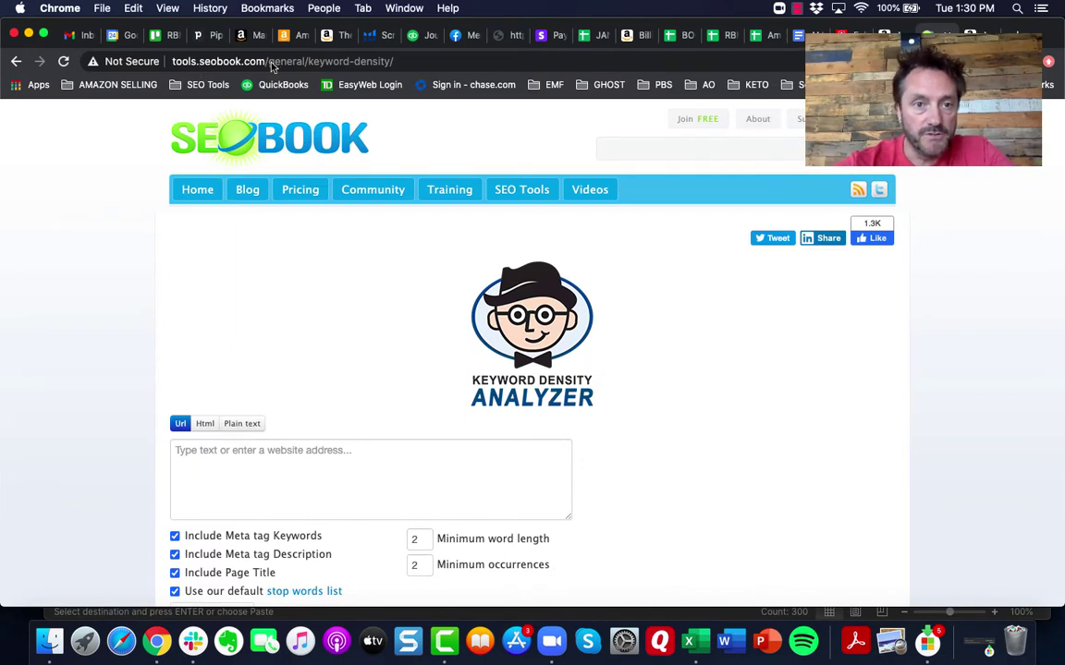
pyautogui.scroll(-1, 527, 256)
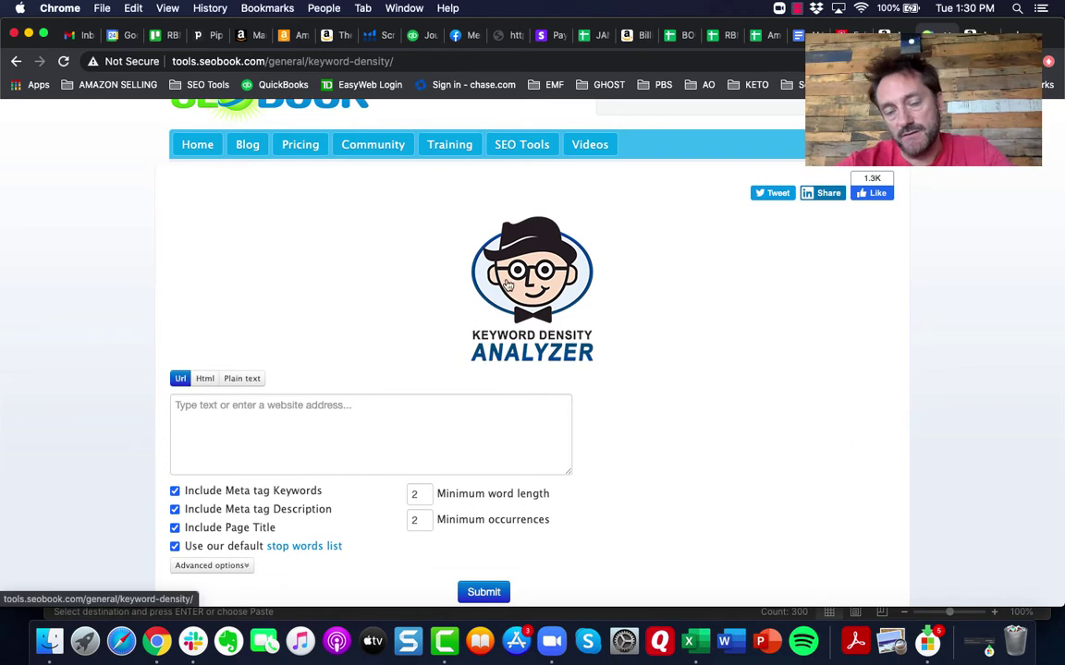
pyautogui.scroll(-2, 409, 361)
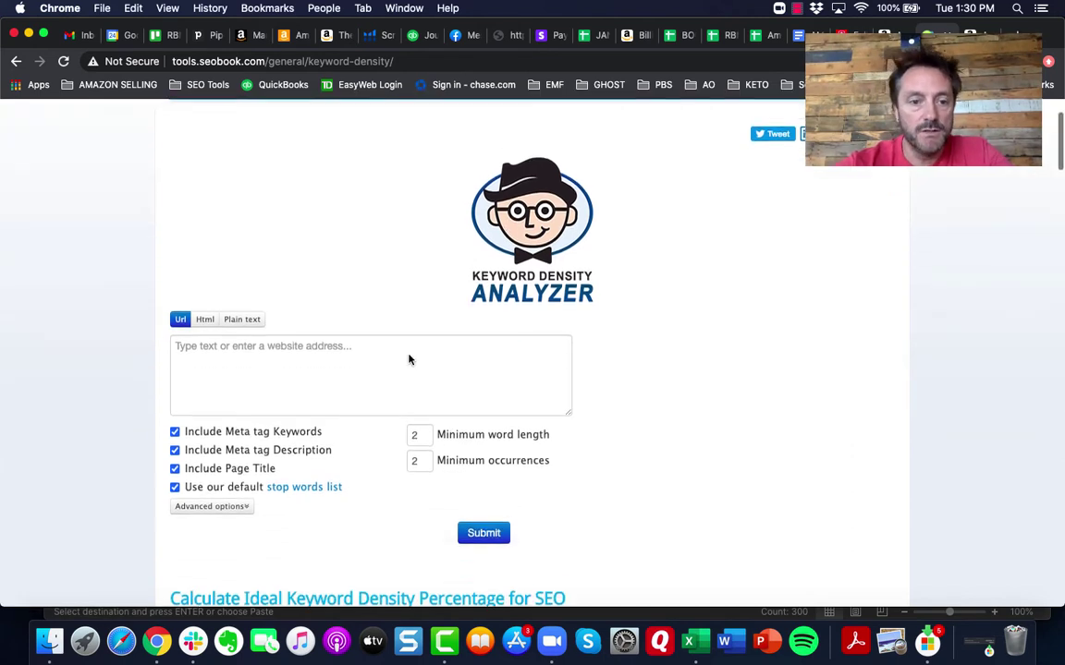
pyautogui.click(408, 355)
pyautogui.press('super+v')
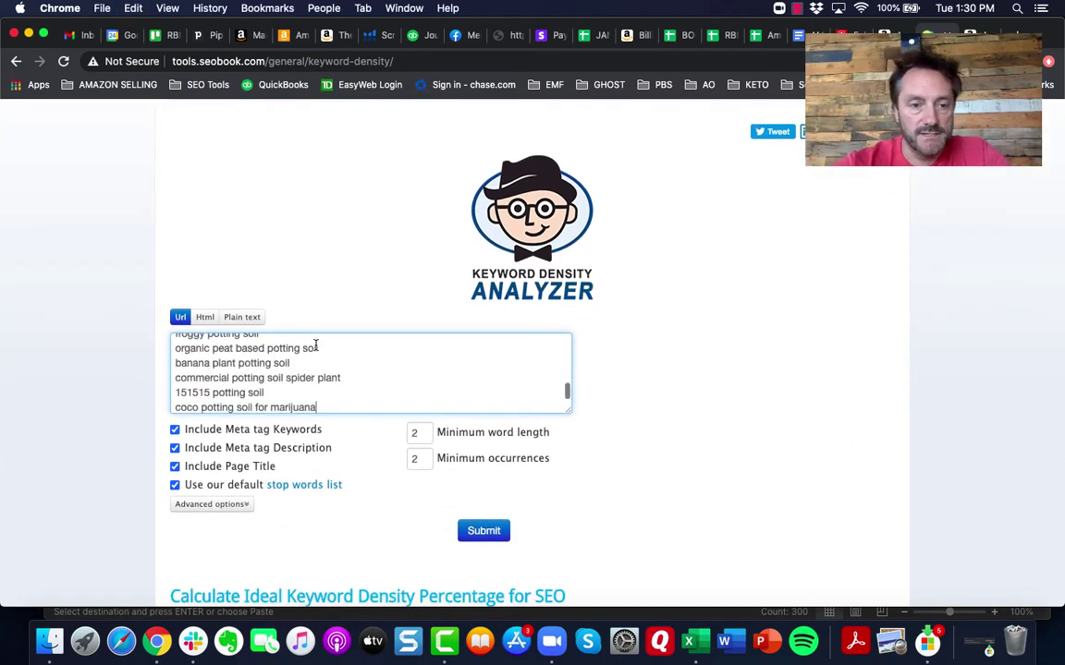
pyautogui.click(244, 318)
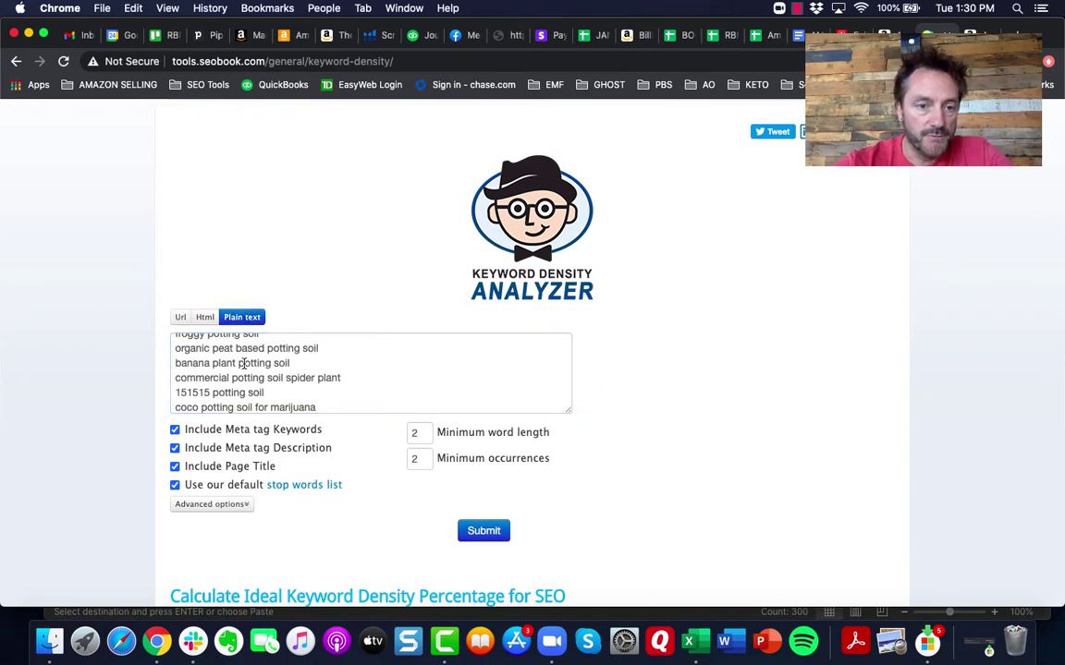
pyautogui.scroll(10, 253, 364)
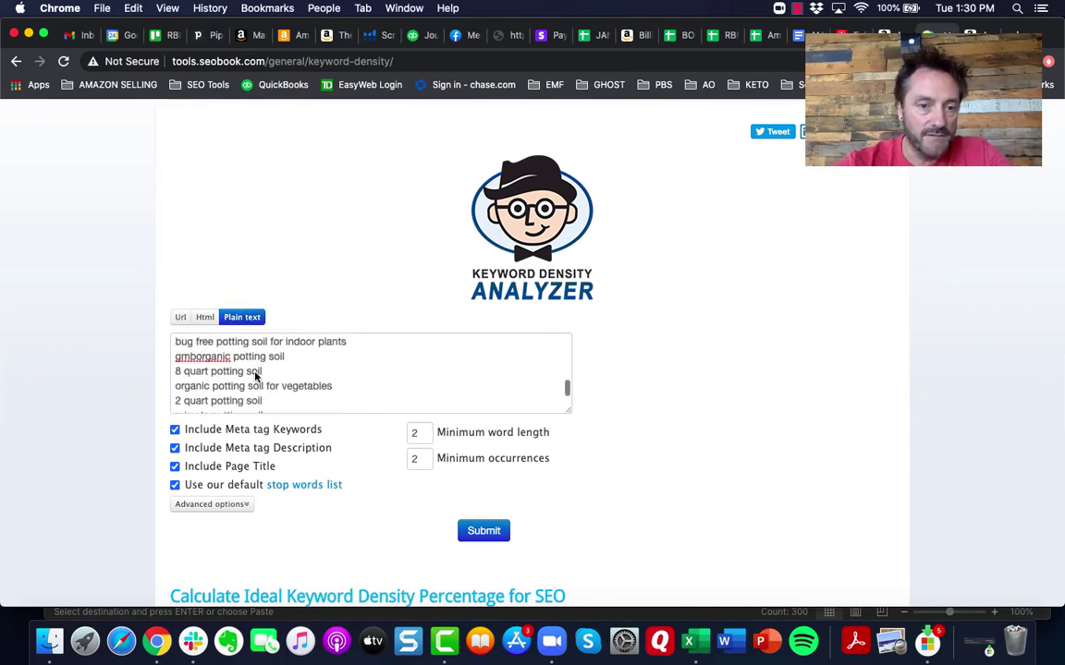
# Set the minimum word length to 1 and the minimum occurrences to 3, and run the keyword density analysis
pyautogui.scroll(-2, 256, 374)
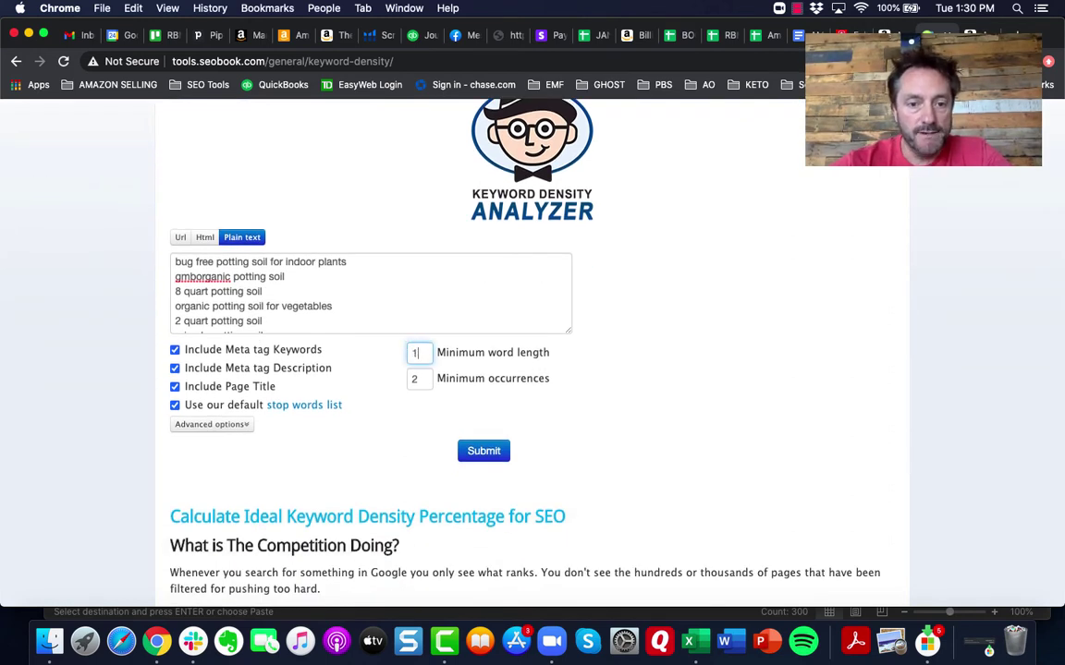
pyautogui.scroll(-10, 340, 319)
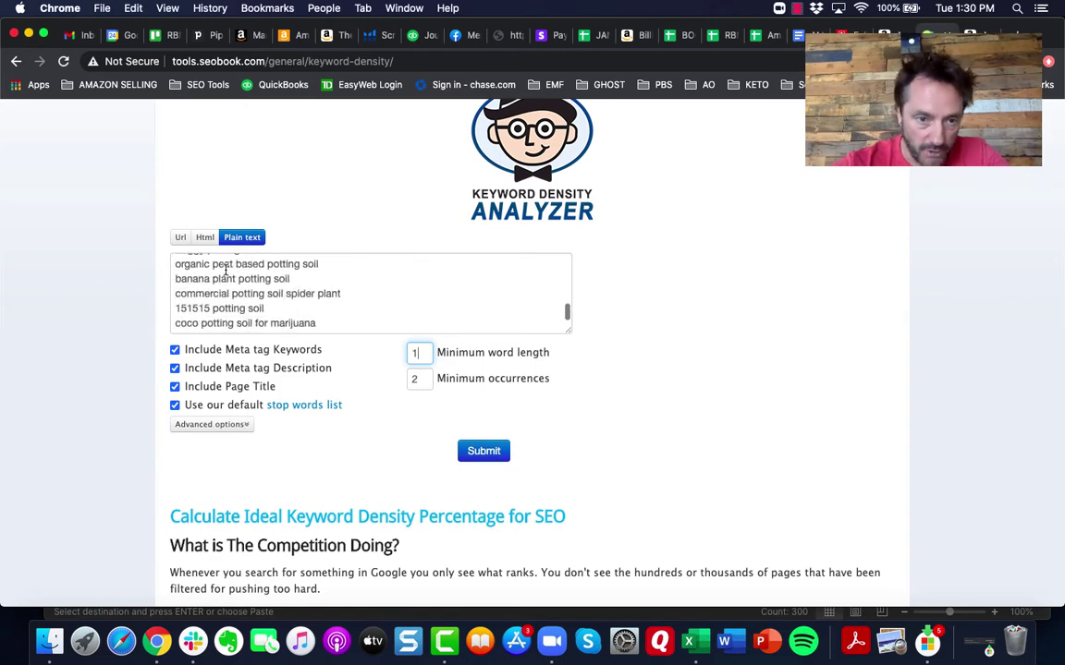
pyautogui.scroll(-5, 226, 272)
pyautogui.scroll(5, 226, 272)
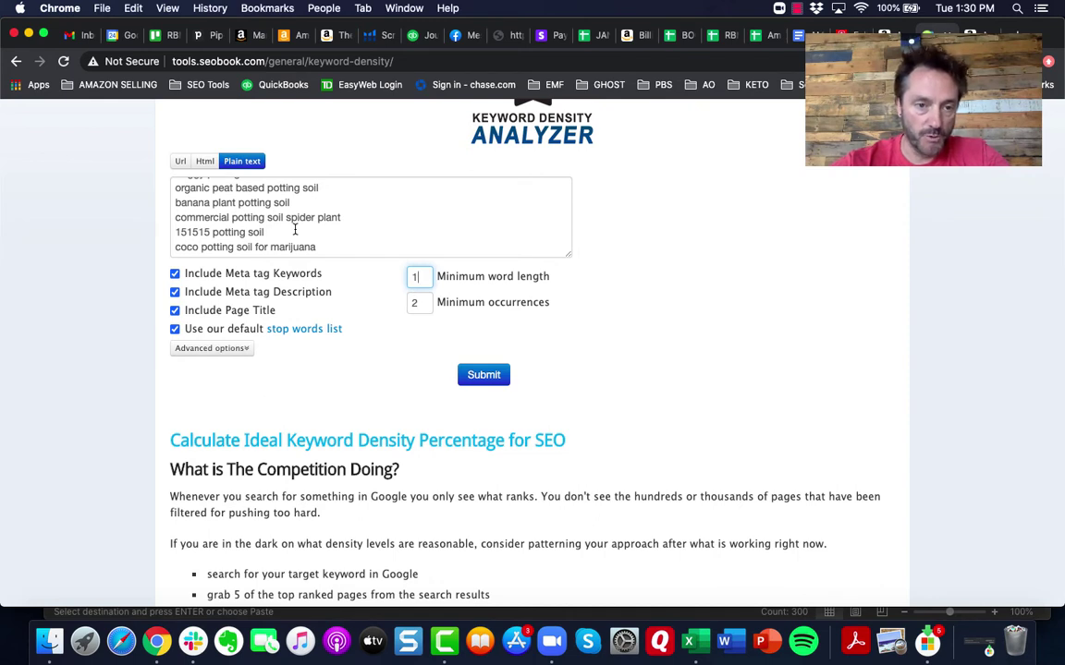
pyautogui.click(228, 218)
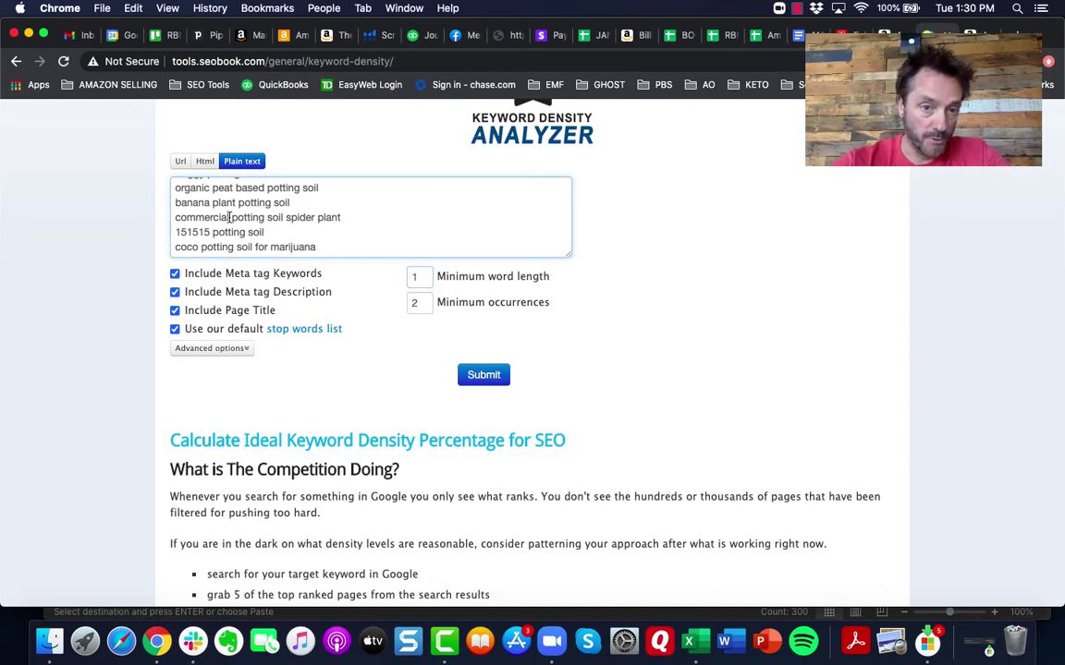
pyautogui.moveTo(229, 217); pyautogui.dragTo(178, 215)
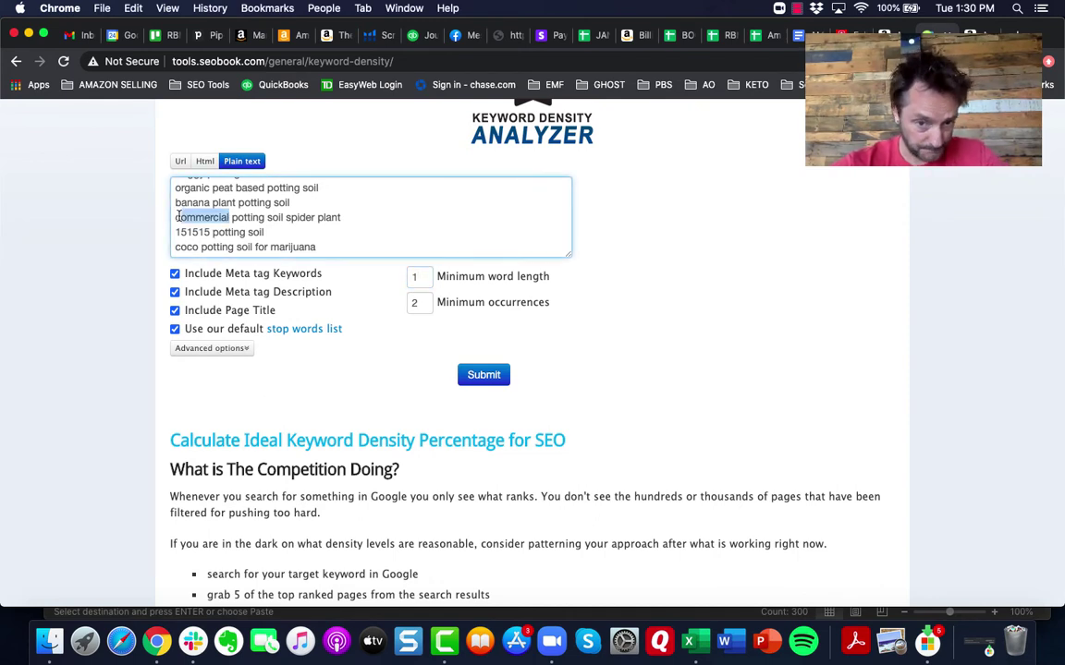
pyautogui.click(428, 310)
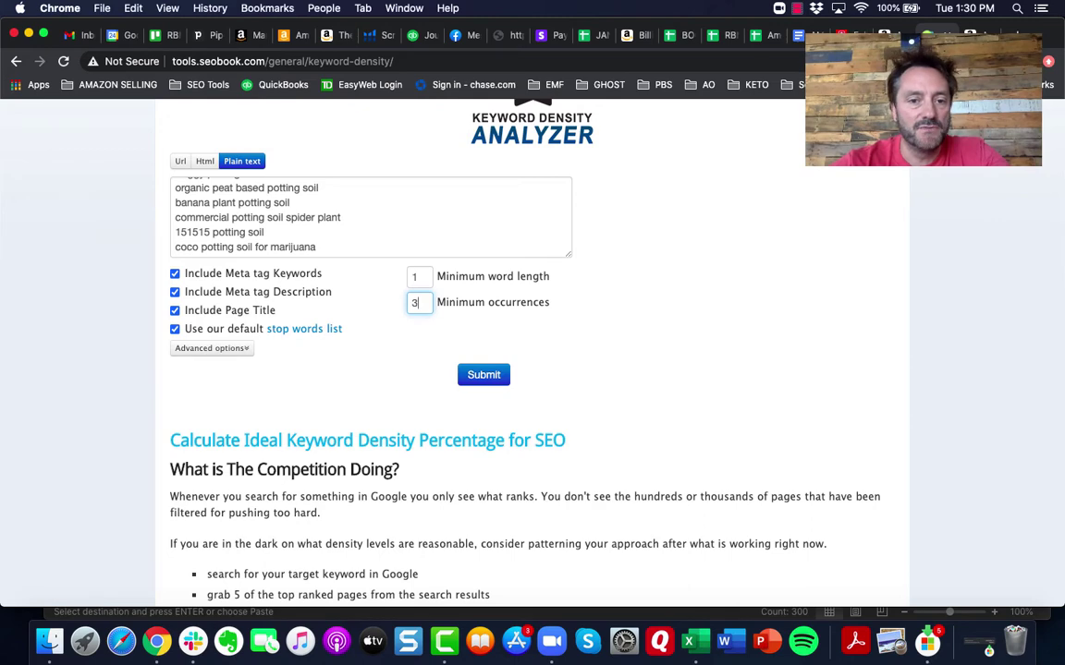
pyautogui.click(472, 375)
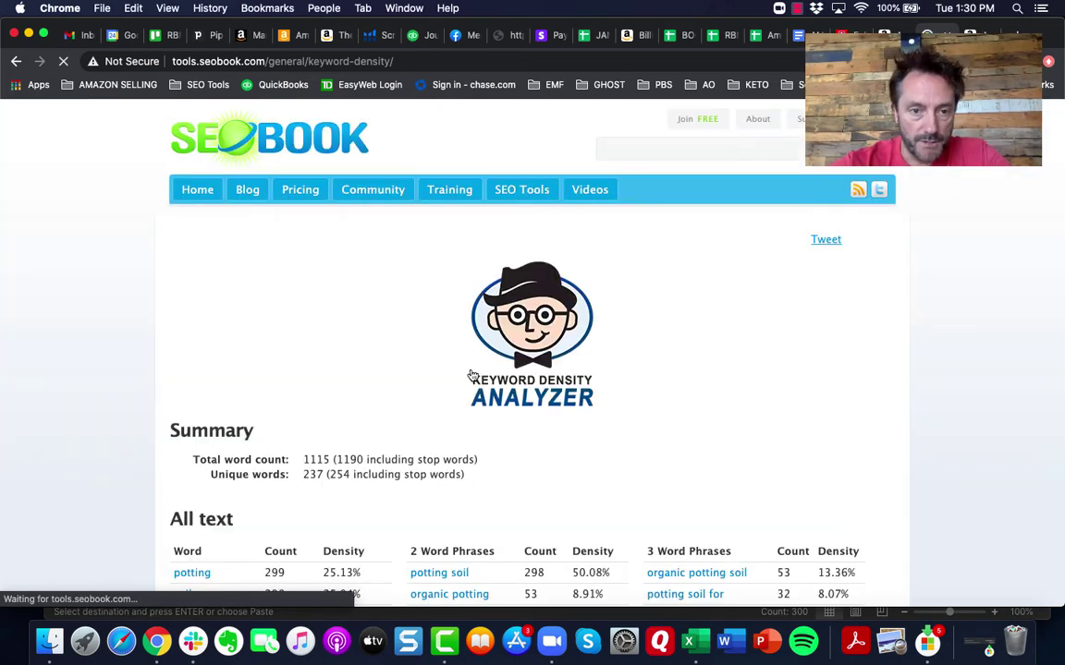
# Examine the counts and densities of the single words, two-word phrases and three-word phrases in the analysis results
pyautogui.scroll(-4, 472, 375)
pyautogui.scroll(-3, 472, 374)
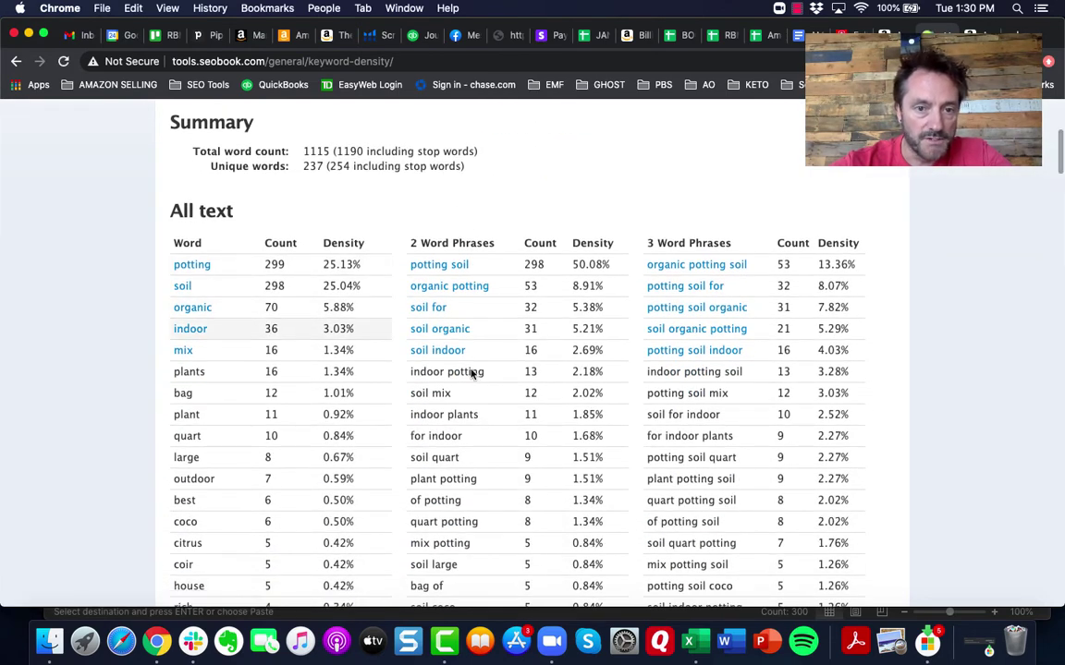
pyautogui.scroll(-1, 471, 375)
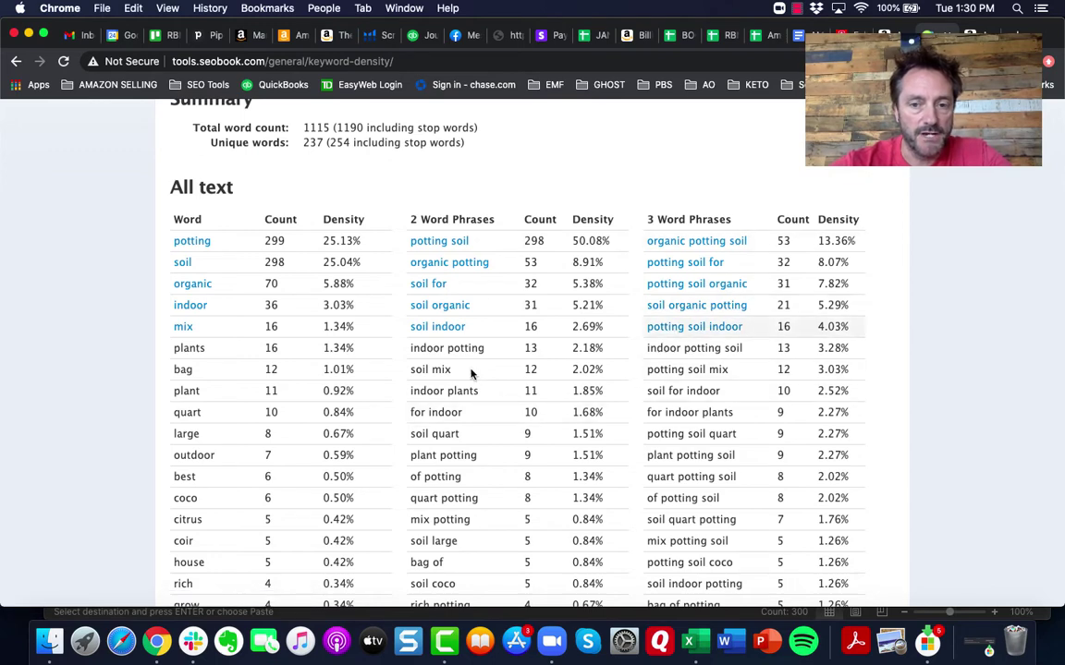
pyautogui.scroll(-1, 471, 373)
pyautogui.scroll(-1, 472, 373)
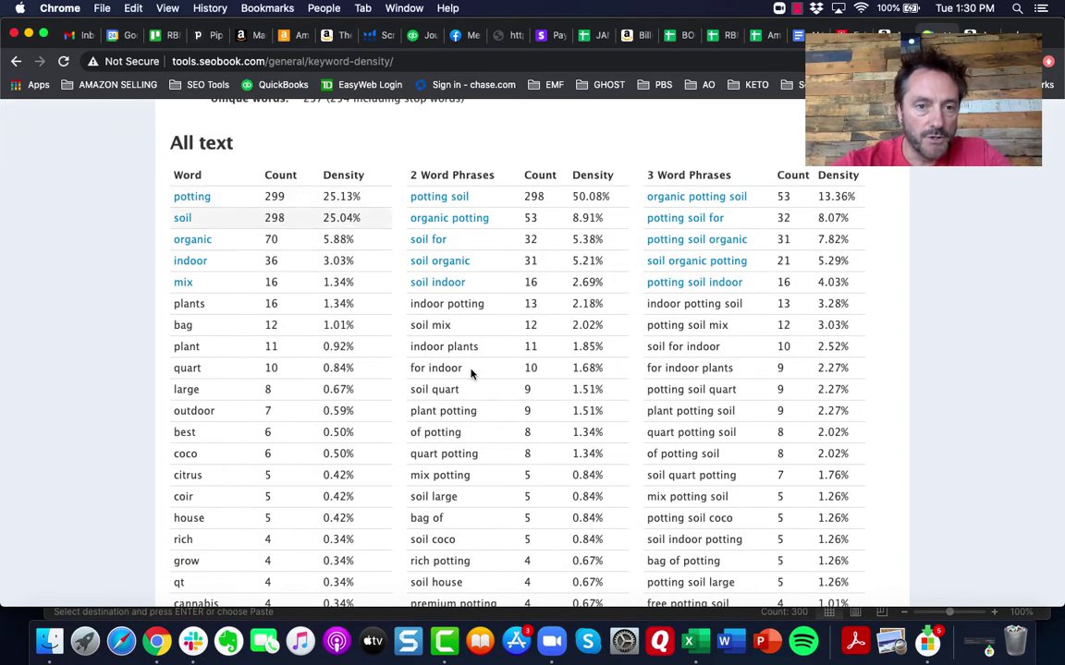
pyautogui.scroll(-15, 472, 374)
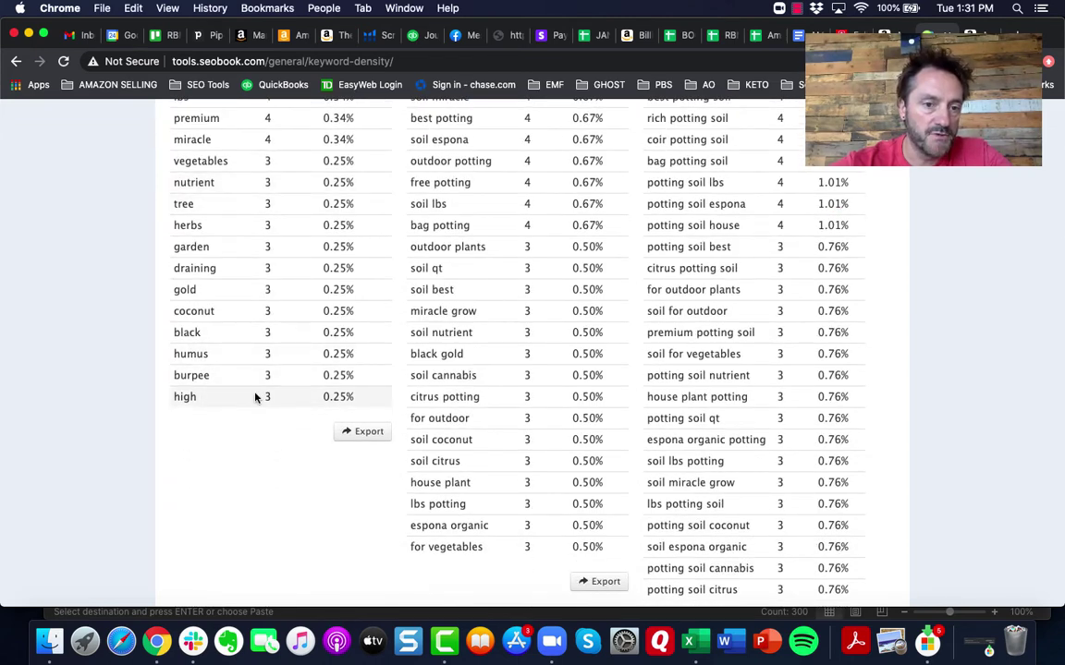
# Export the single-word keyword density results as a CSV file and open it in Excel
pyautogui.scroll(6, 256, 398)
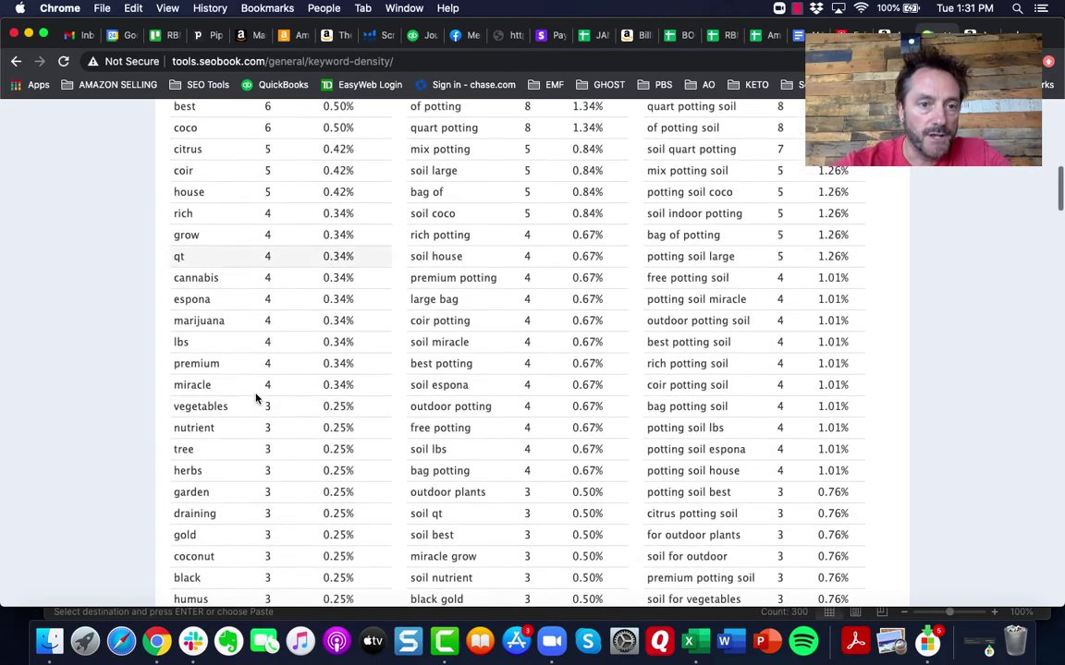
pyautogui.scroll(2, 263, 237)
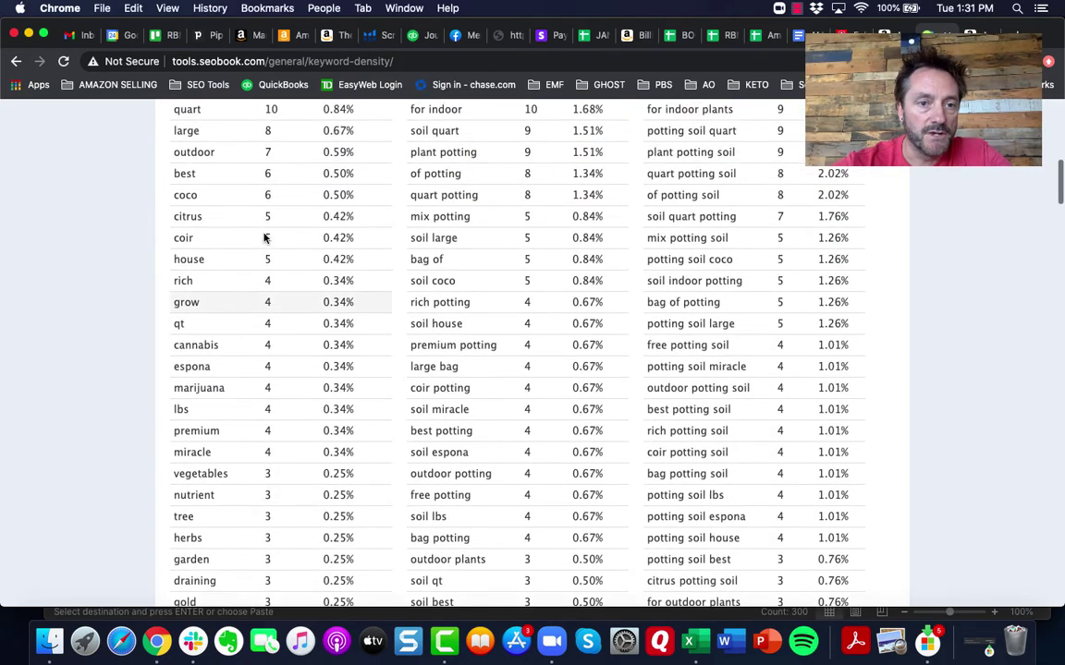
pyautogui.scroll(7, 263, 238)
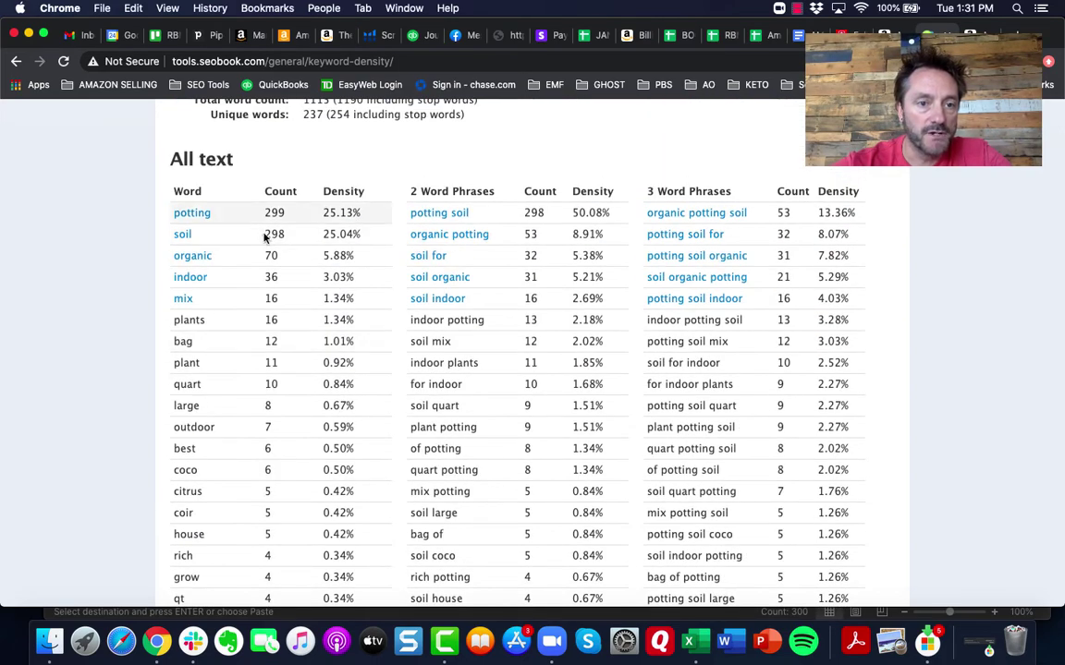
pyautogui.scroll(-1, 283, 215)
pyautogui.scroll(-10, 283, 214)
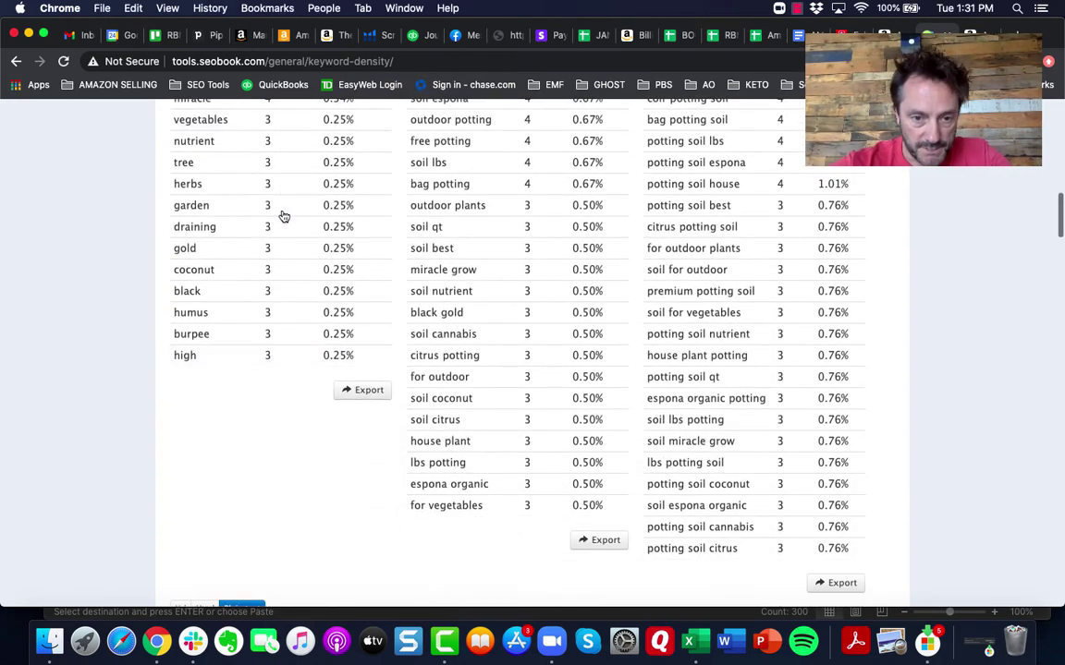
pyautogui.click(284, 216)
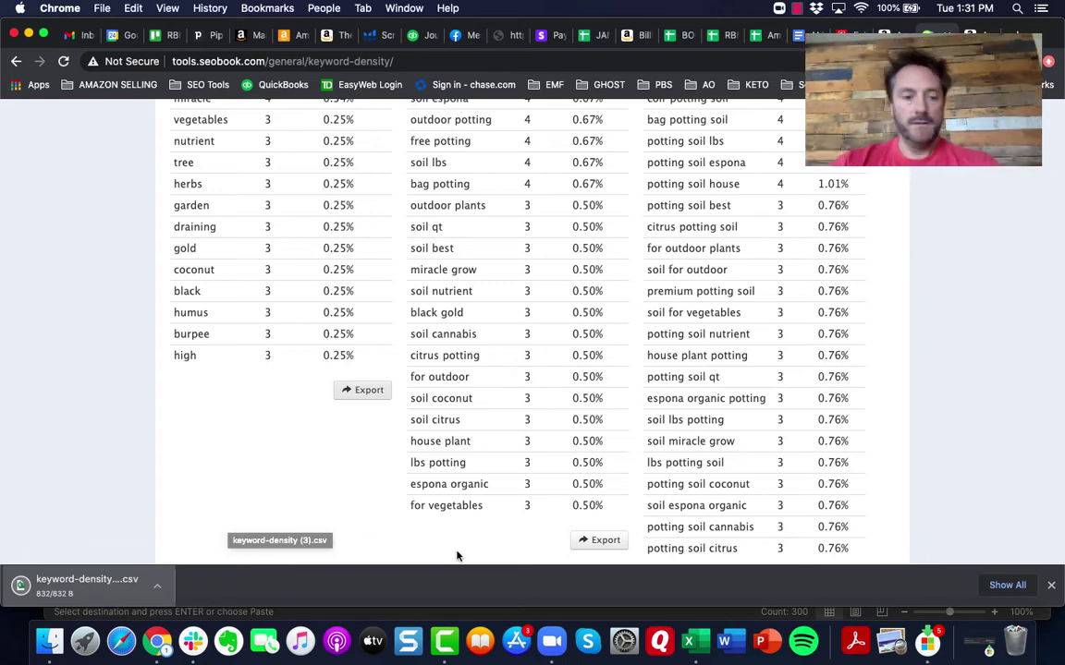
pyautogui.press('super+Tab')
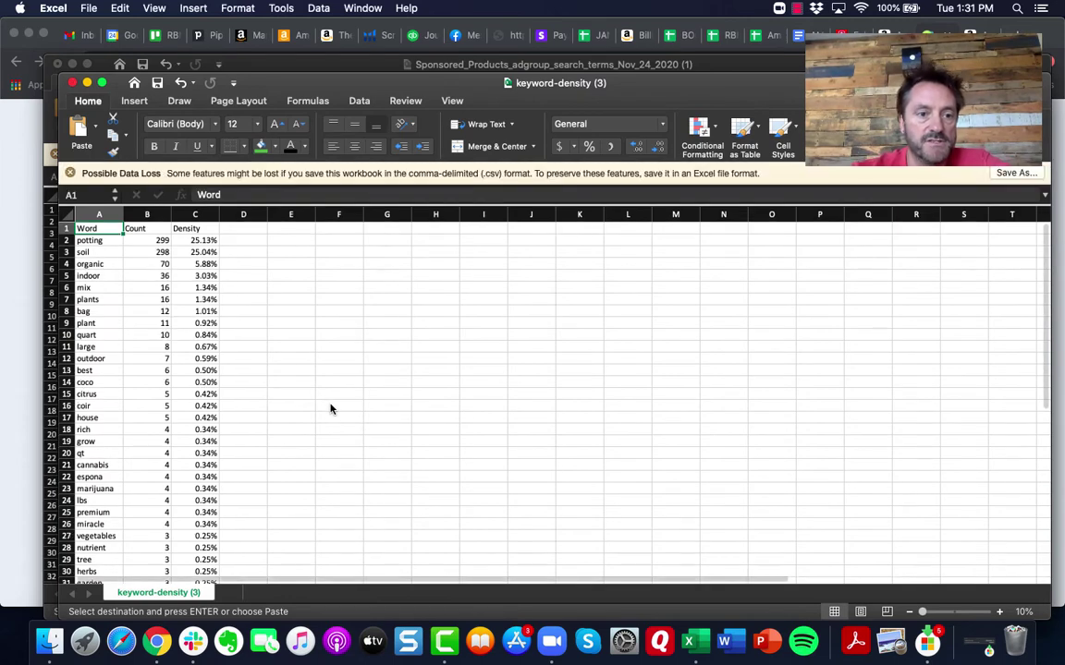
# Look through the exported word list and copy the word "burpee" from cell A37
pyautogui.scroll(-5, 331, 410)
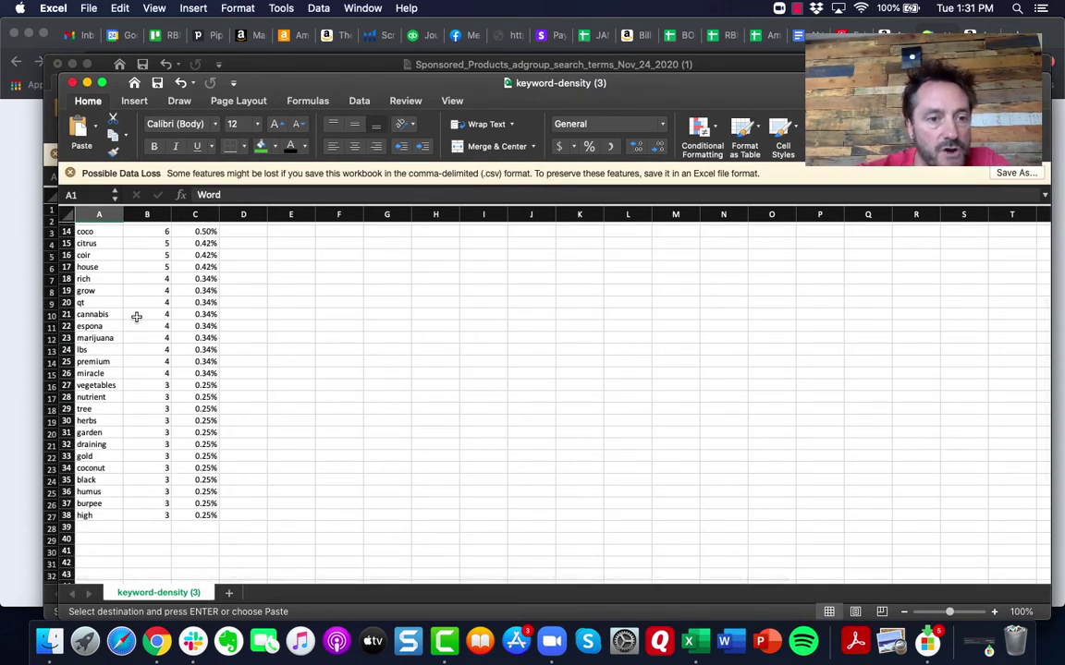
pyautogui.scroll(5, 122, 299)
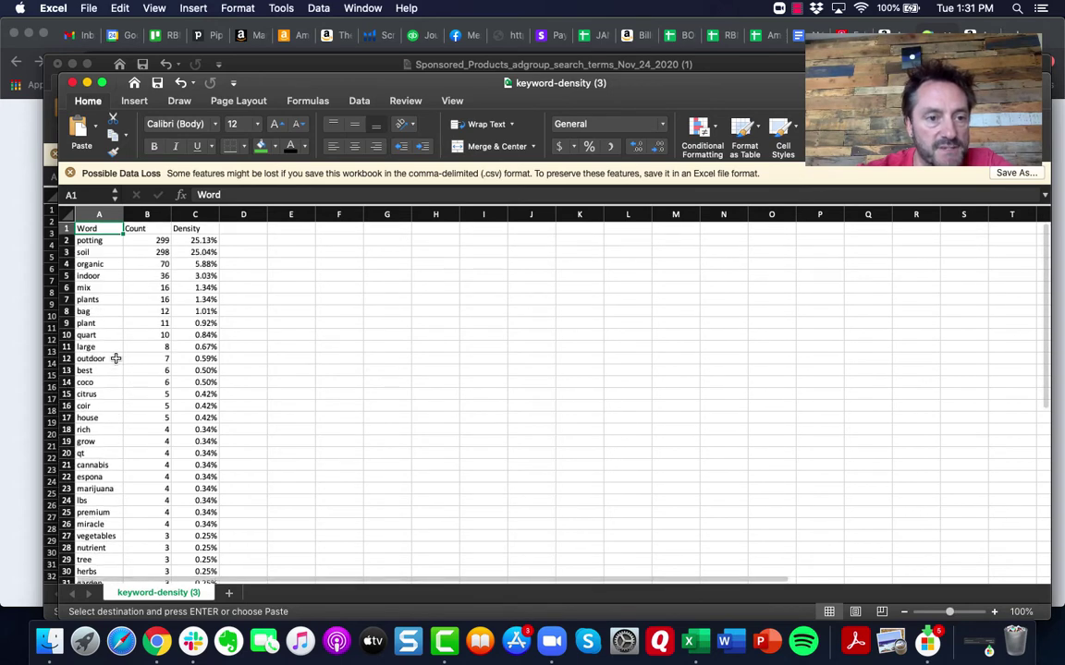
pyautogui.click(109, 240)
pyautogui.moveTo(109, 241); pyautogui.dragTo(109, 335)
pyautogui.scroll(-3, 109, 332)
pyautogui.scroll(-4, 108, 333)
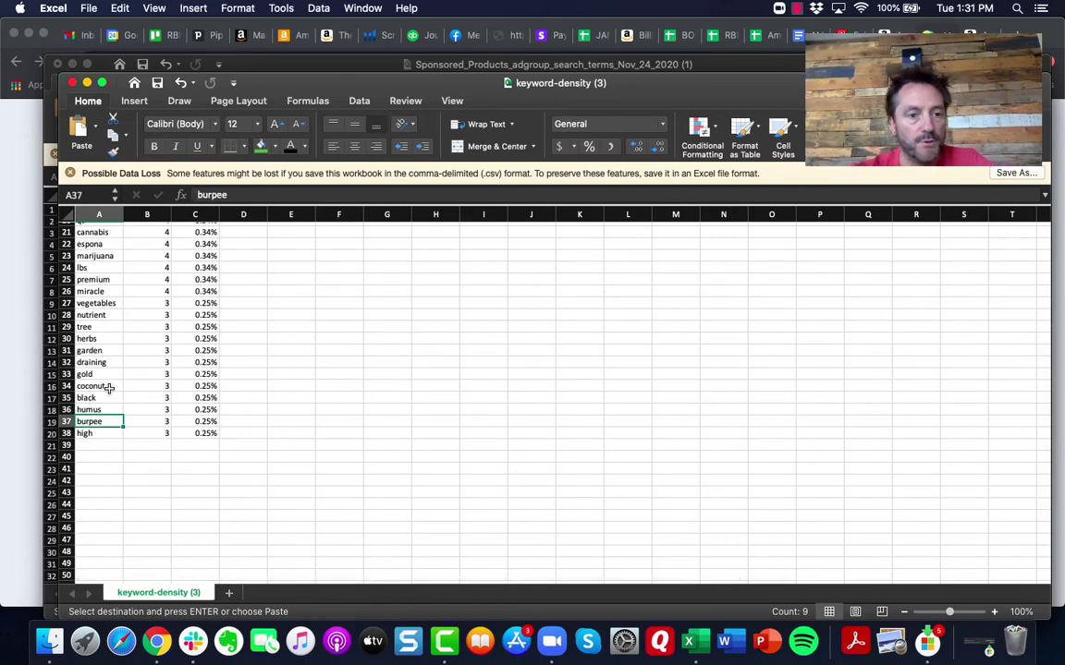
pyautogui.click(104, 421)
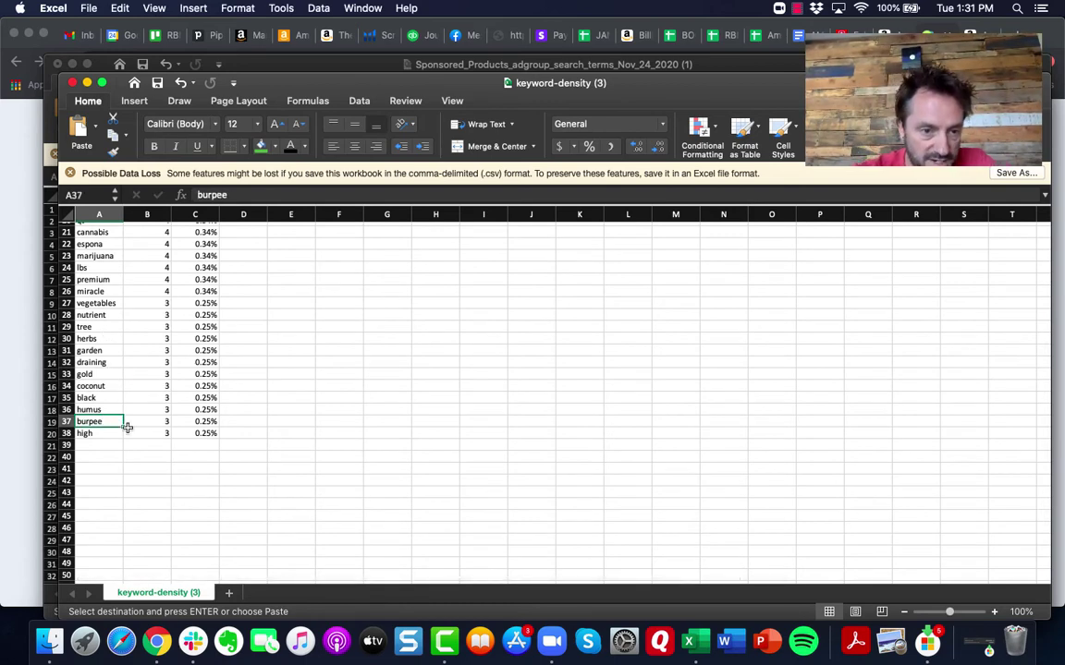
# Switch to the Amazon advertising console in Chrome, search the Phrase ad group's search terms for "burpee", and check their clicks, spend and orders
pyautogui.click(25, 427)
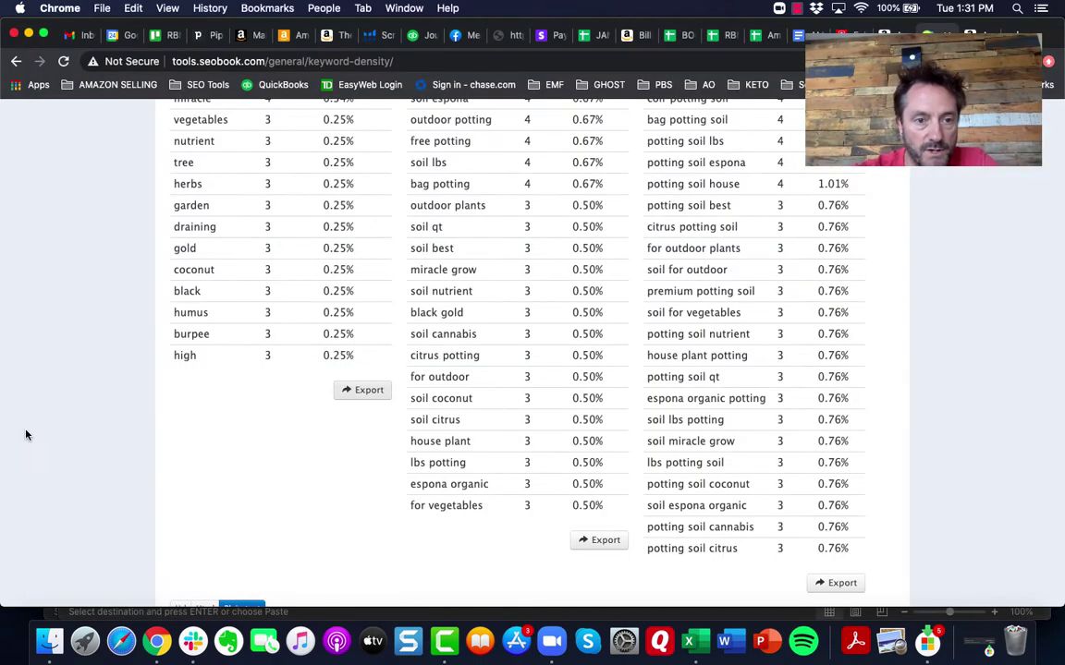
pyautogui.click(298, 36)
pyautogui.click(304, 279)
pyautogui.write('burpee')
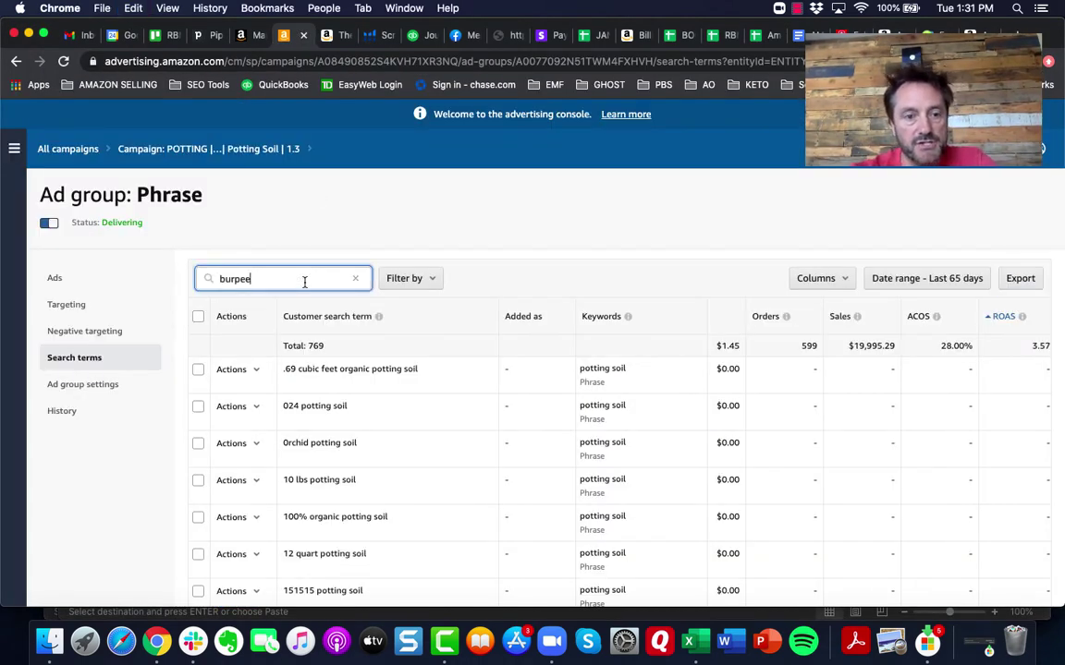
pyautogui.press('Return')
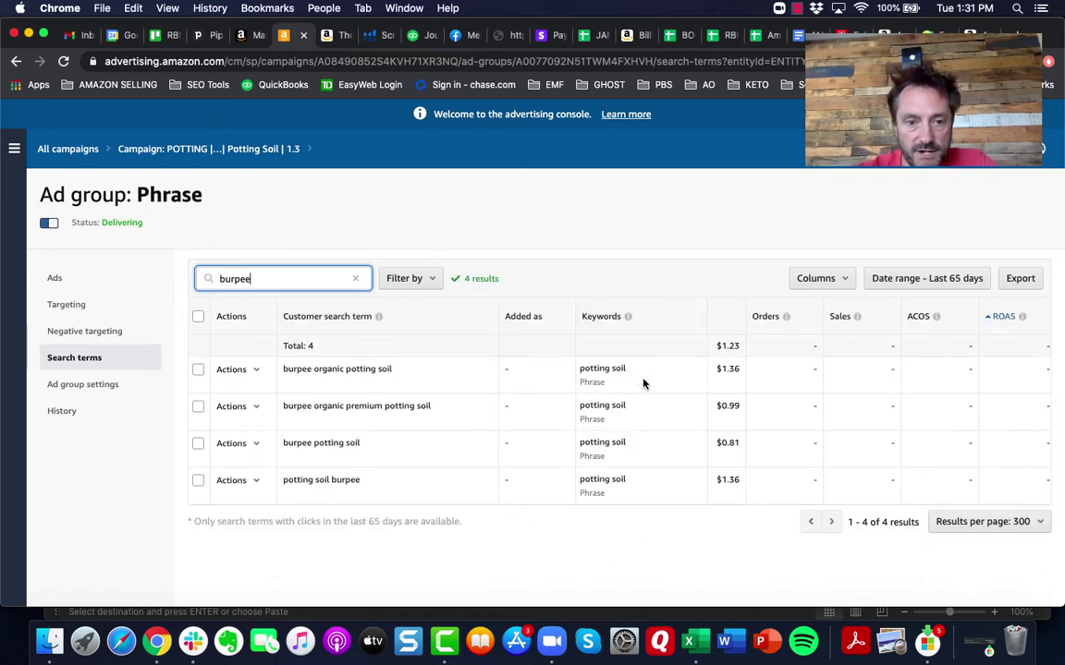
pyautogui.hscroll(-5, 801, 404)
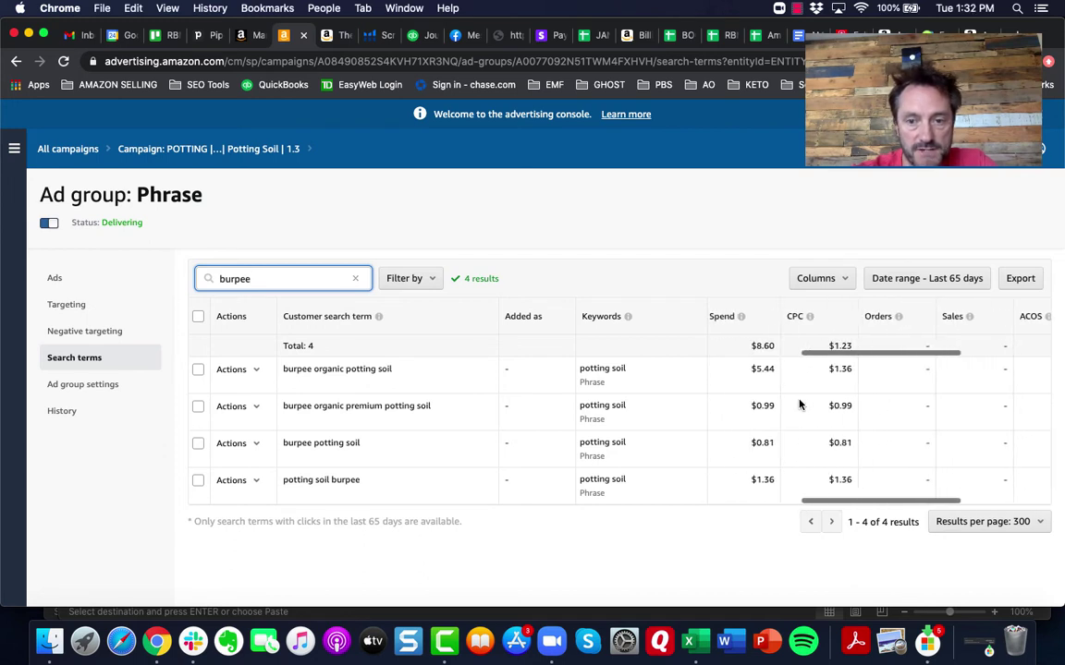
pyautogui.hscroll(-3, 823, 362)
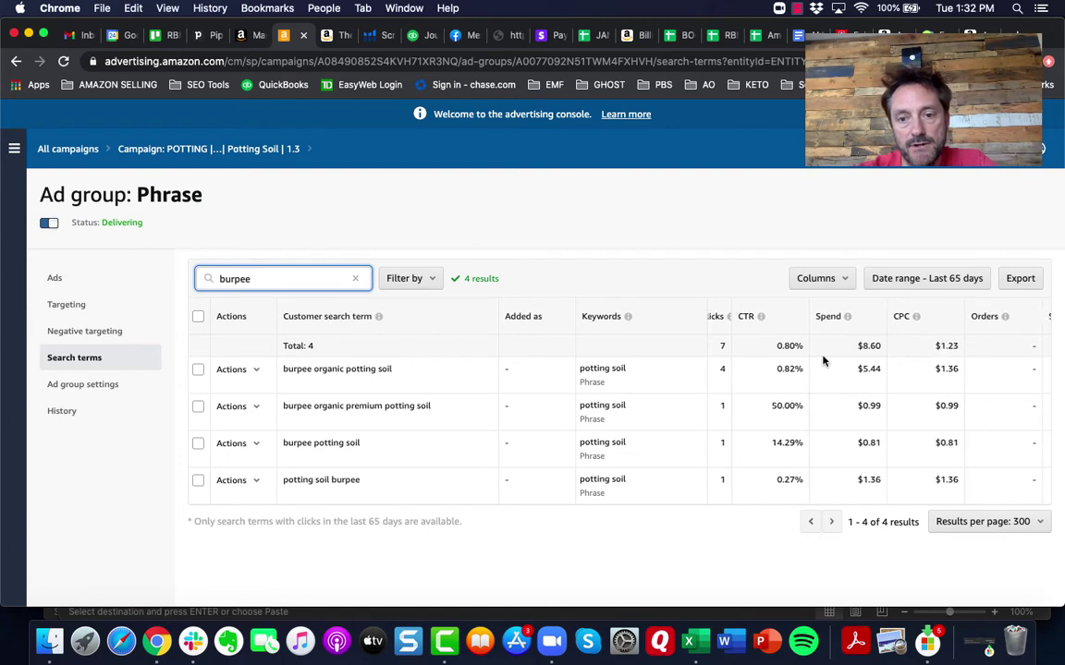
pyautogui.hscroll(-3, 823, 360)
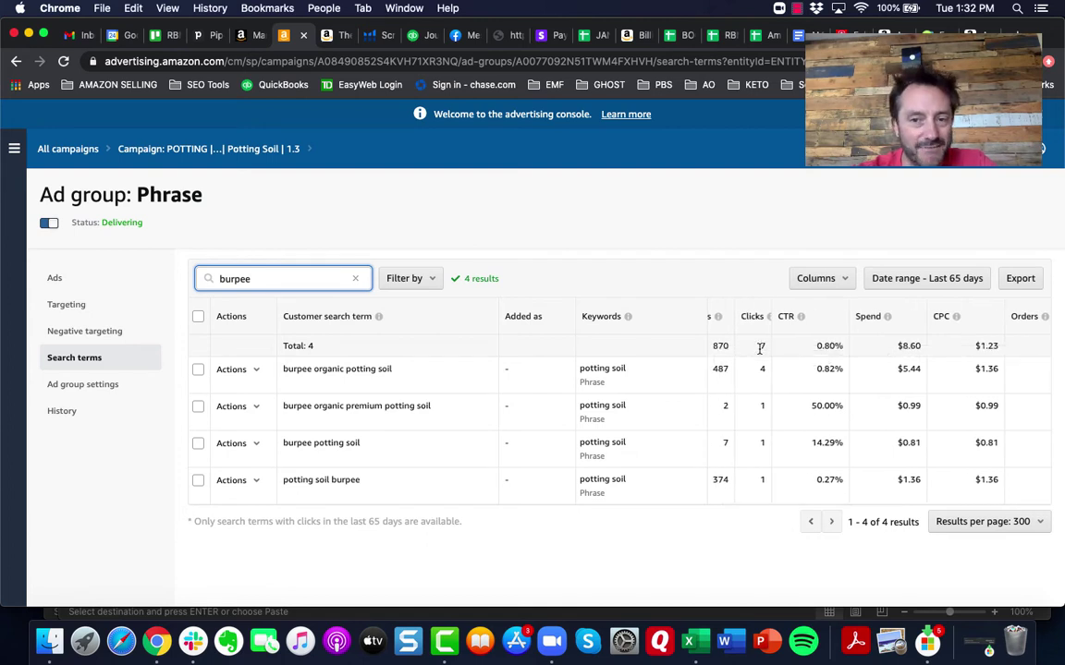
pyautogui.hscroll(2, 805, 440)
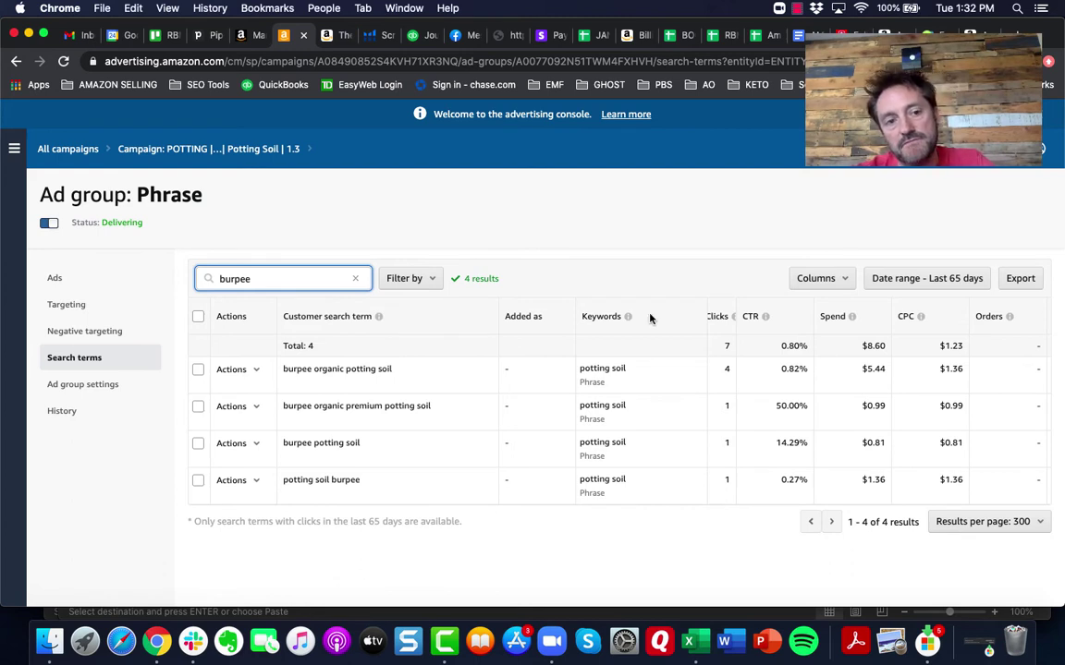
# Try to add "burpee" as a negative phrase keyword in the ad group's negative targeting
pyautogui.click(101, 331)
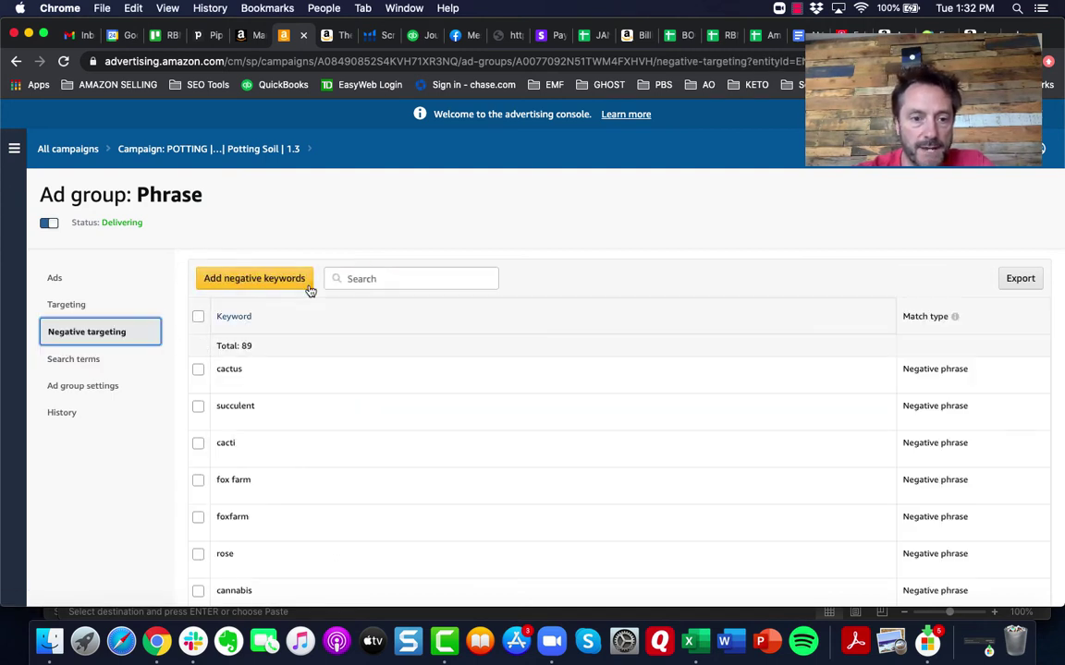
pyautogui.click(289, 283)
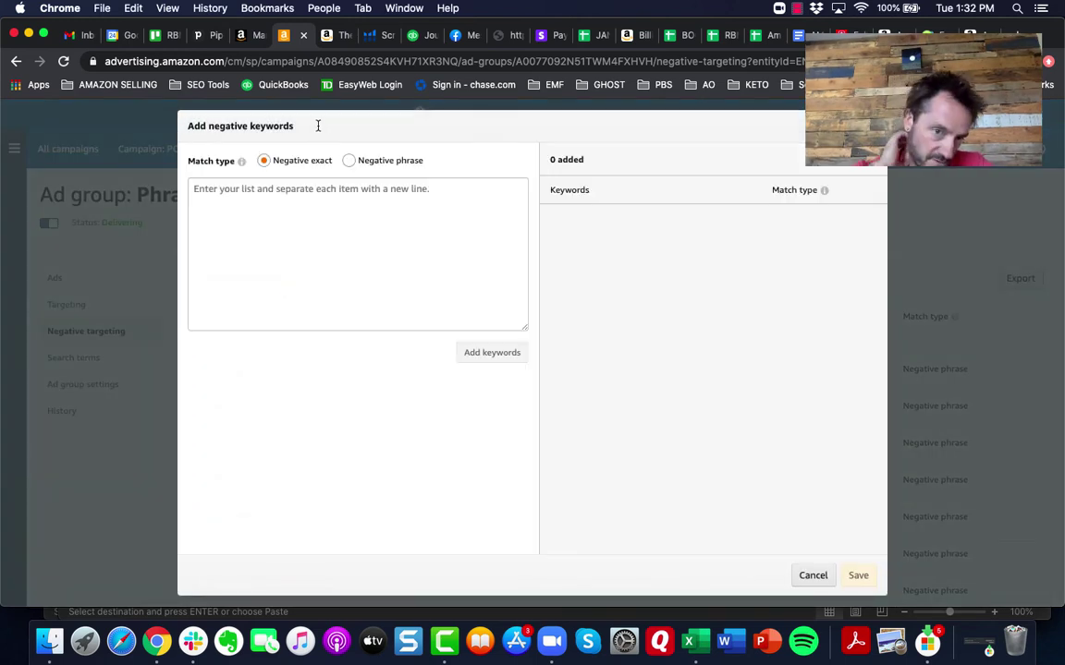
pyautogui.click(292, 226)
pyautogui.write('burpee')
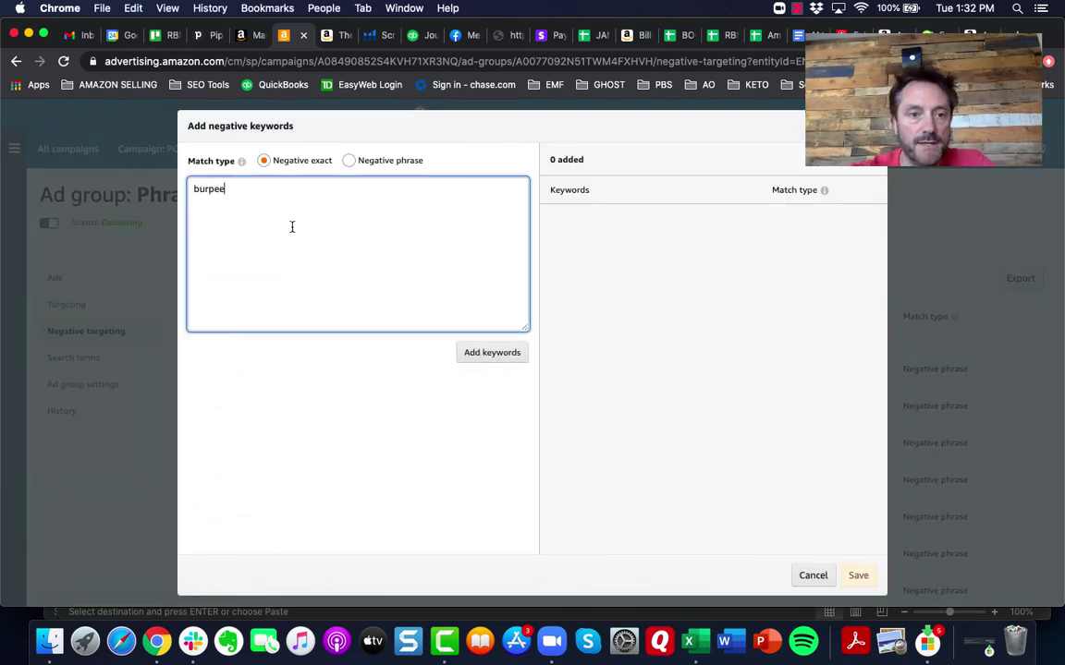
pyautogui.click(349, 159)
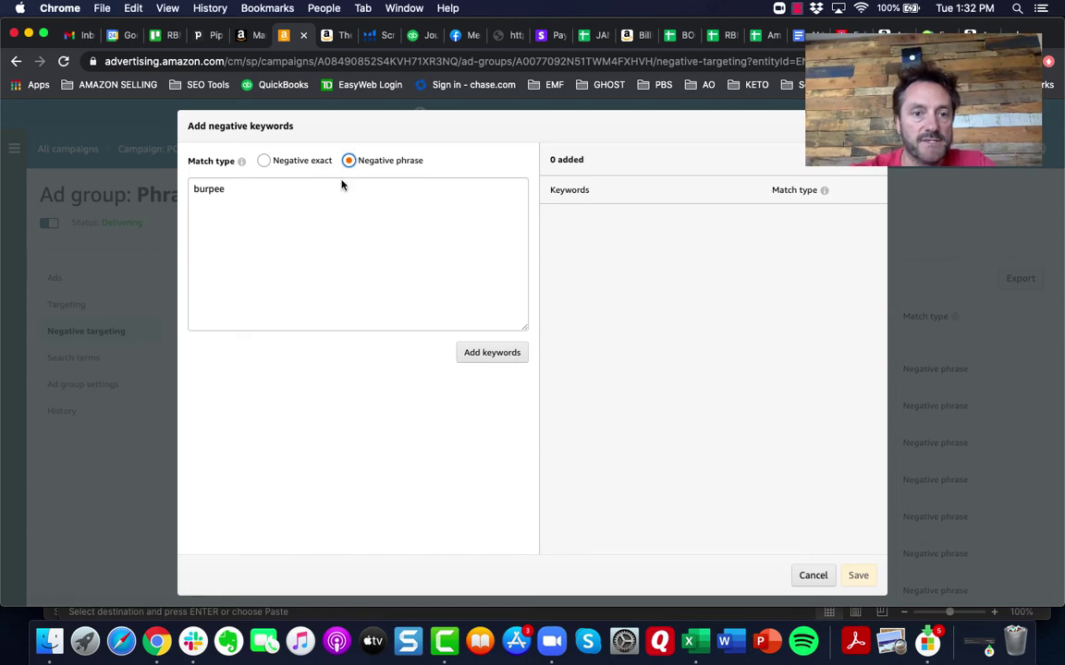
pyautogui.moveTo(228, 188); pyautogui.dragTo(193, 189)
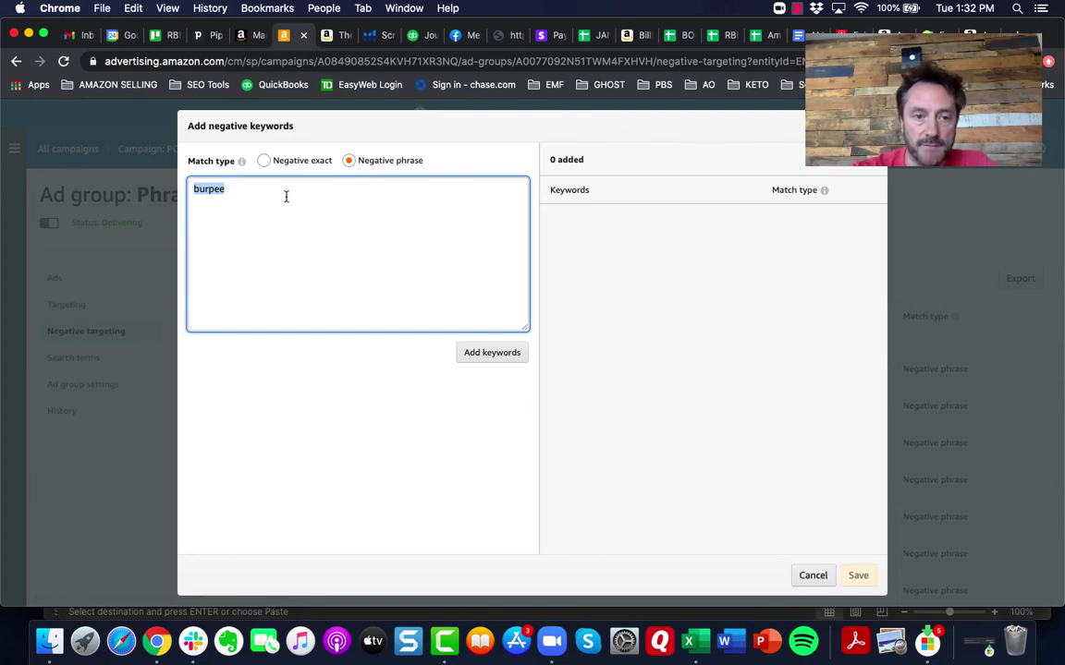
pyautogui.click(495, 352)
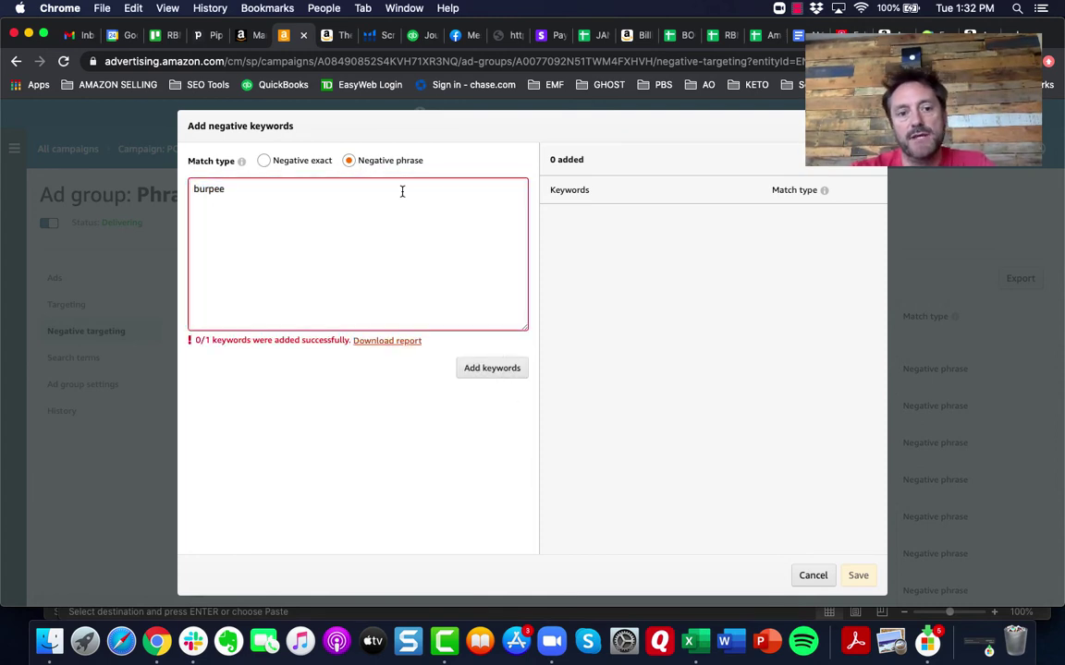
pyautogui.click(812, 575)
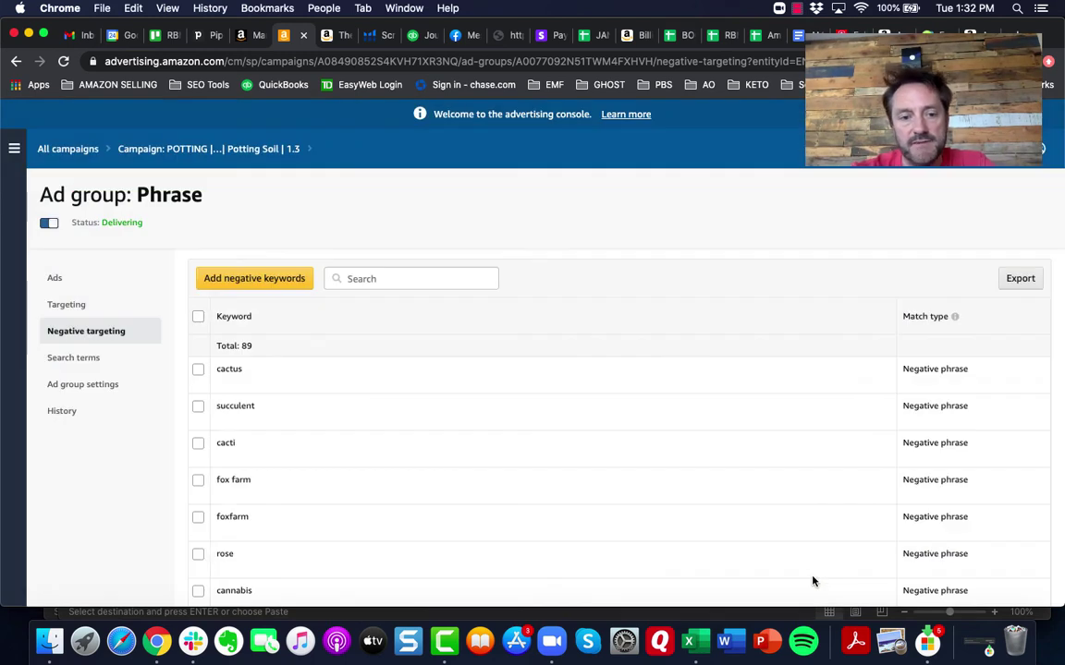
# Look over the existing negative keywords and select the word "vegetables" in cell A27 of the exported list in Excel
pyautogui.scroll(-3, 397, 392)
pyautogui.scroll(-10, 397, 392)
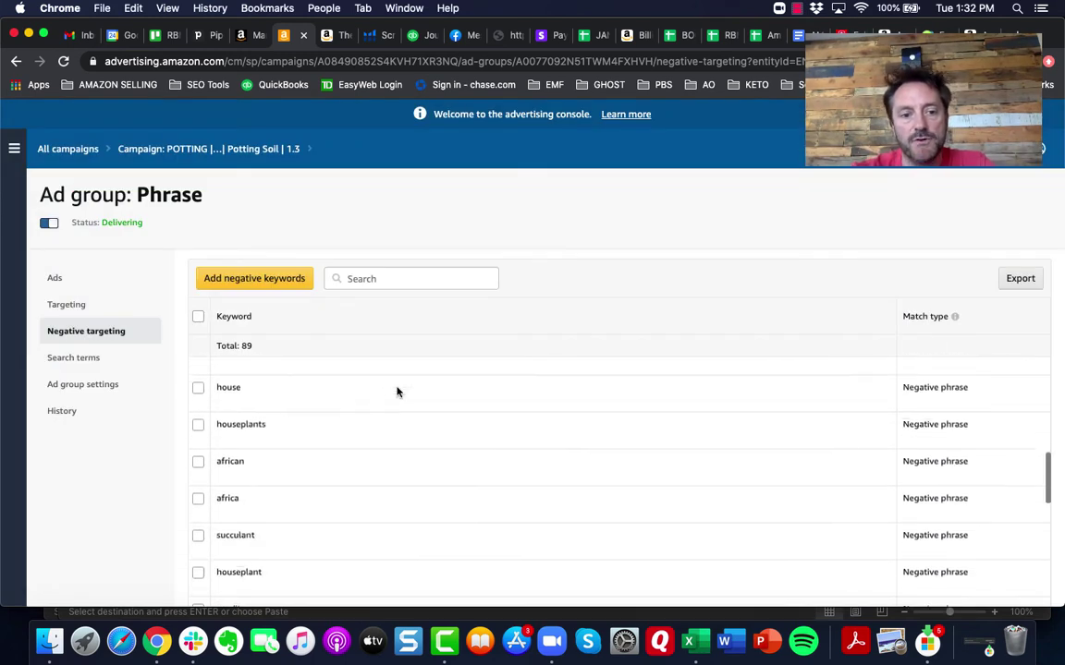
pyautogui.scroll(2, 397, 392)
pyautogui.scroll(5, 397, 392)
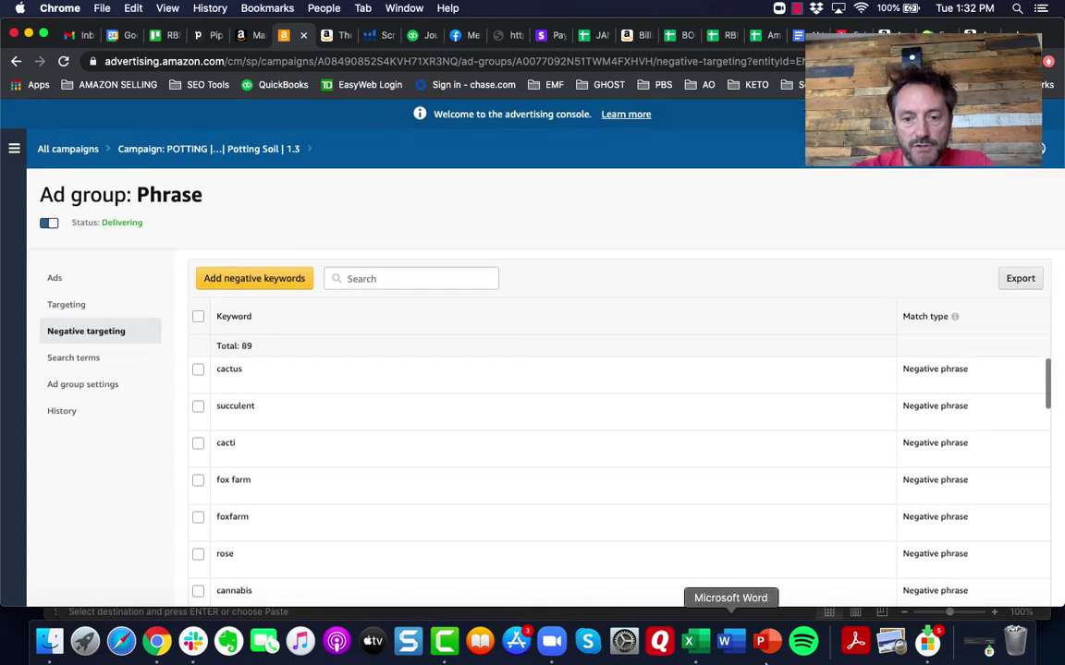
pyautogui.click(709, 647)
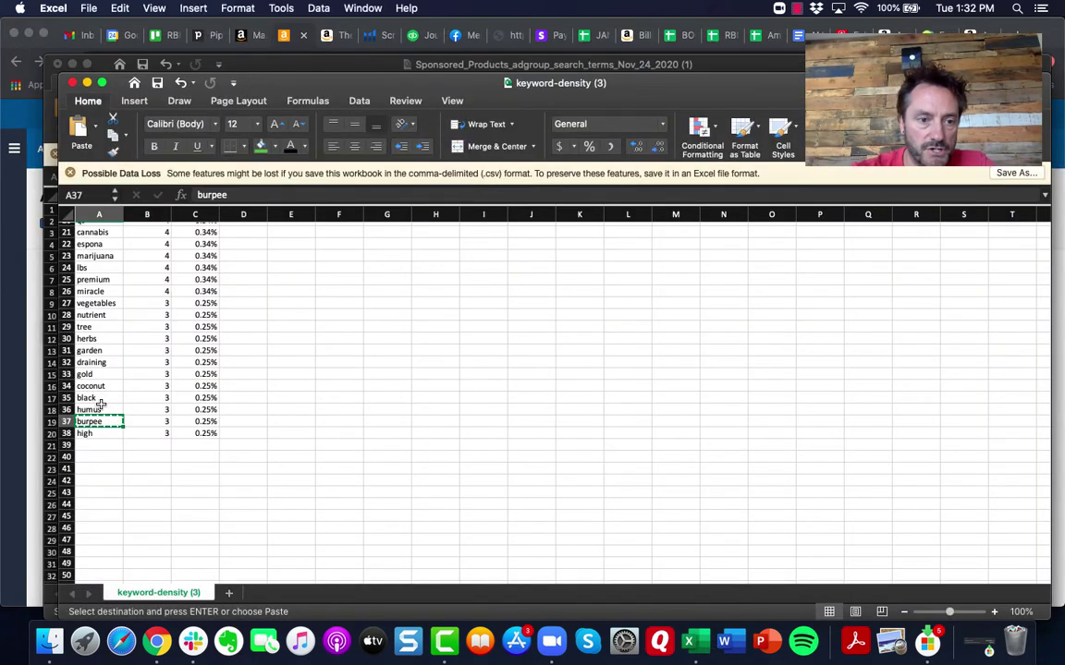
pyautogui.scroll(1, 102, 370)
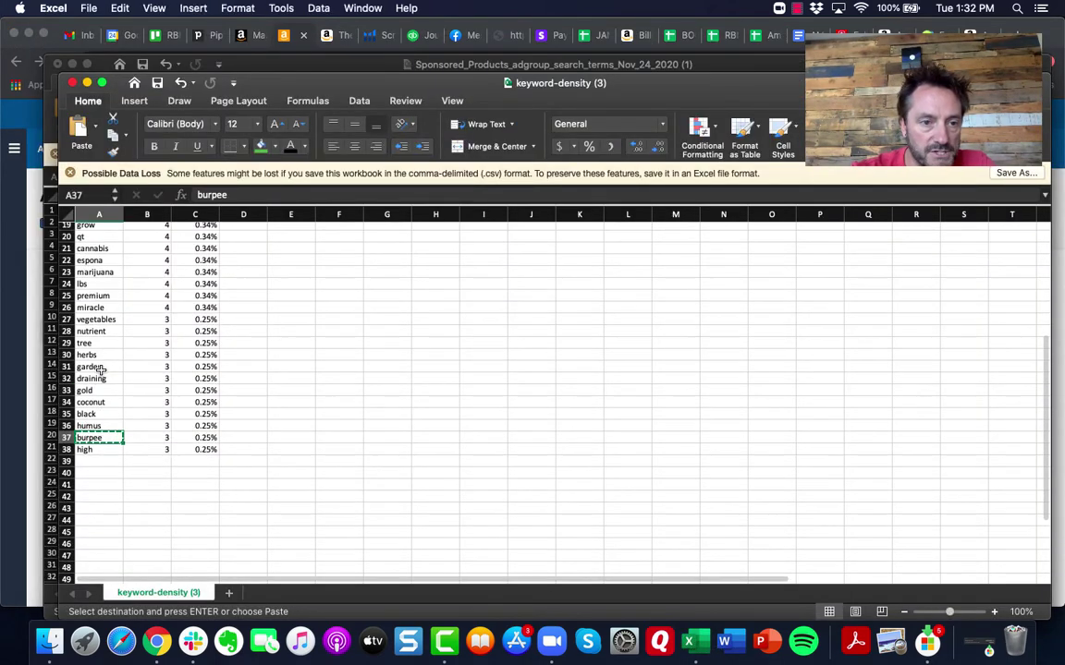
pyautogui.click(106, 319)
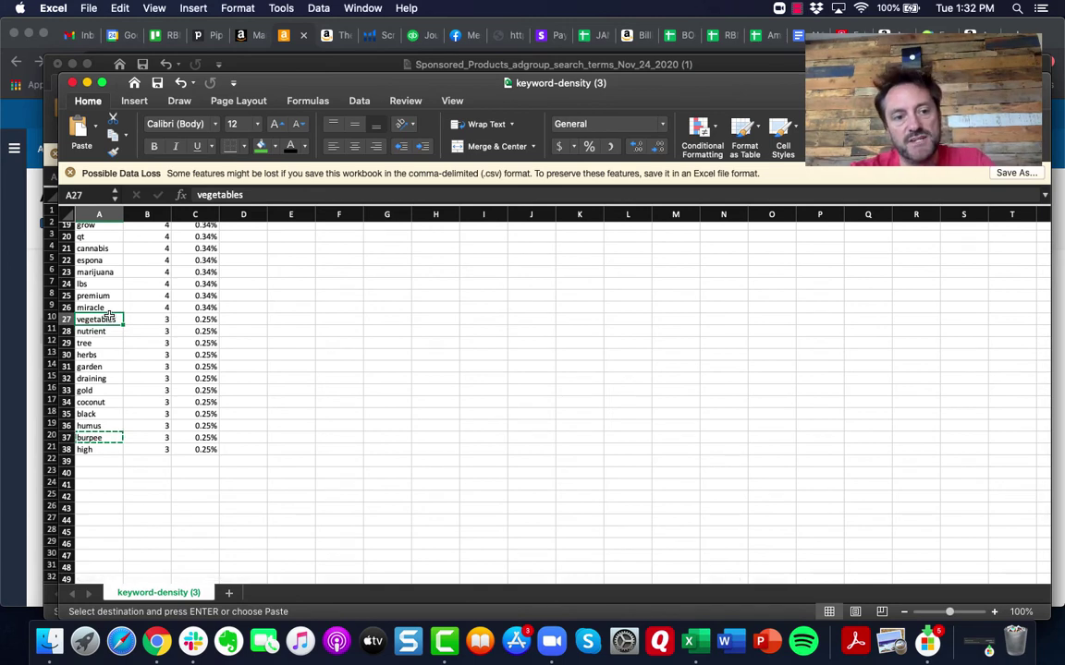
# Return to the ad group's search terms in Chrome and replace the current search with "vegetables"
pyautogui.click(157, 640)
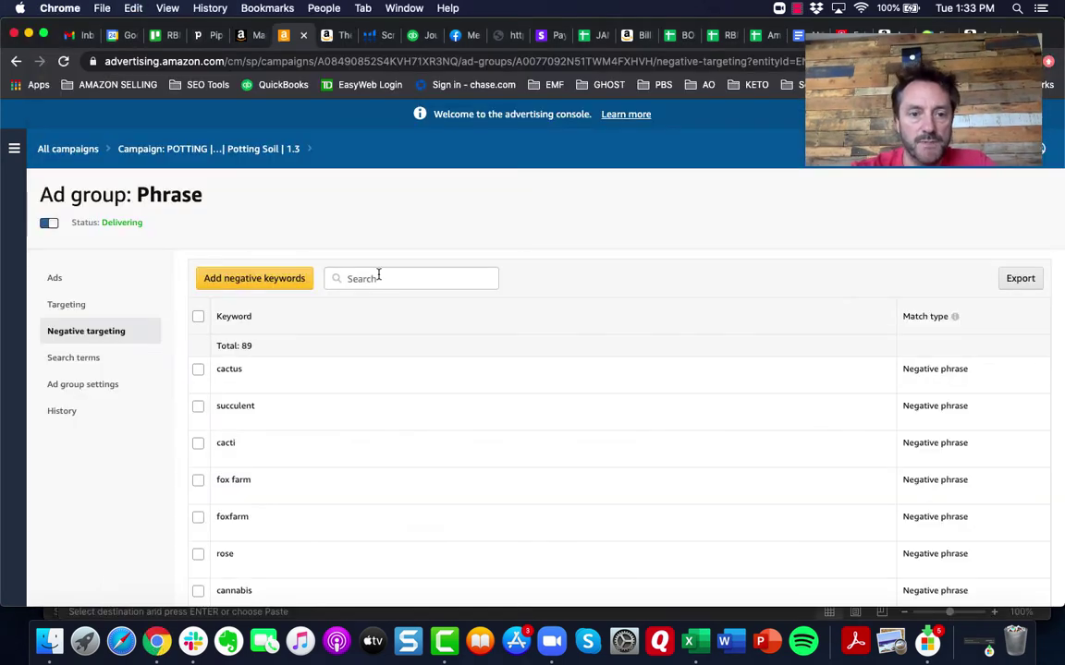
pyautogui.click(98, 366)
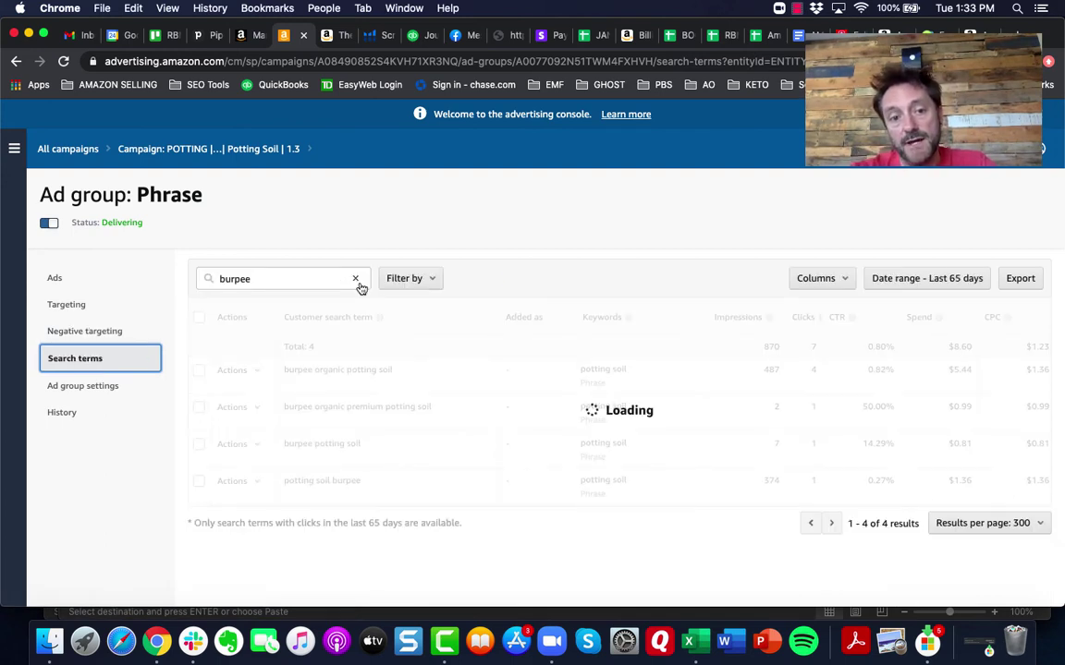
pyautogui.click(358, 282)
pyautogui.click(355, 278)
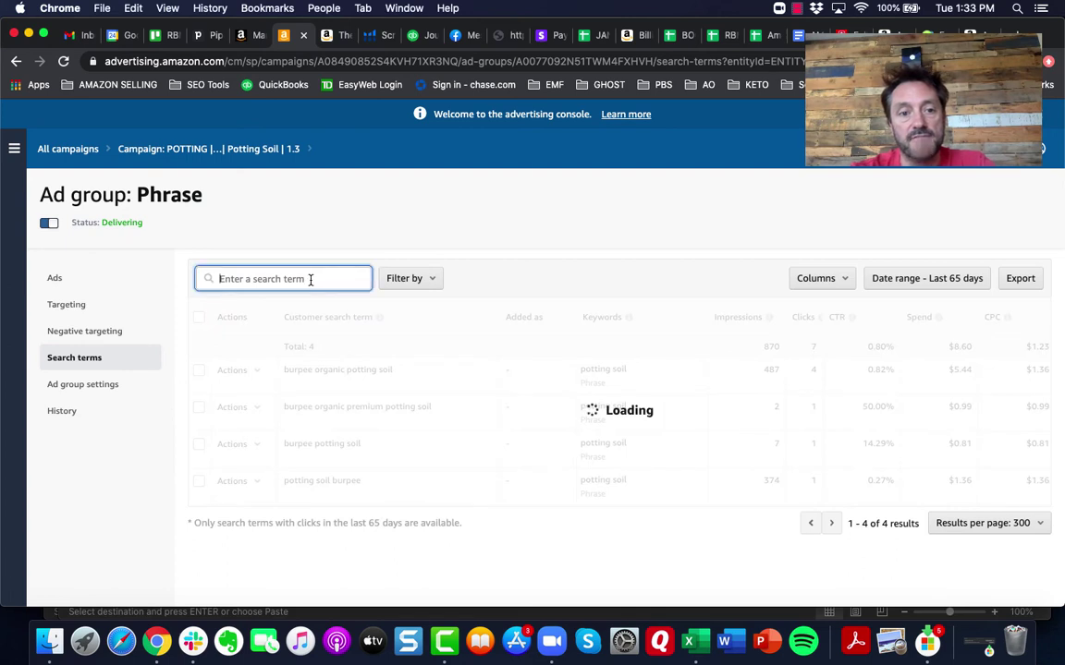
pyautogui.write('vegetables')
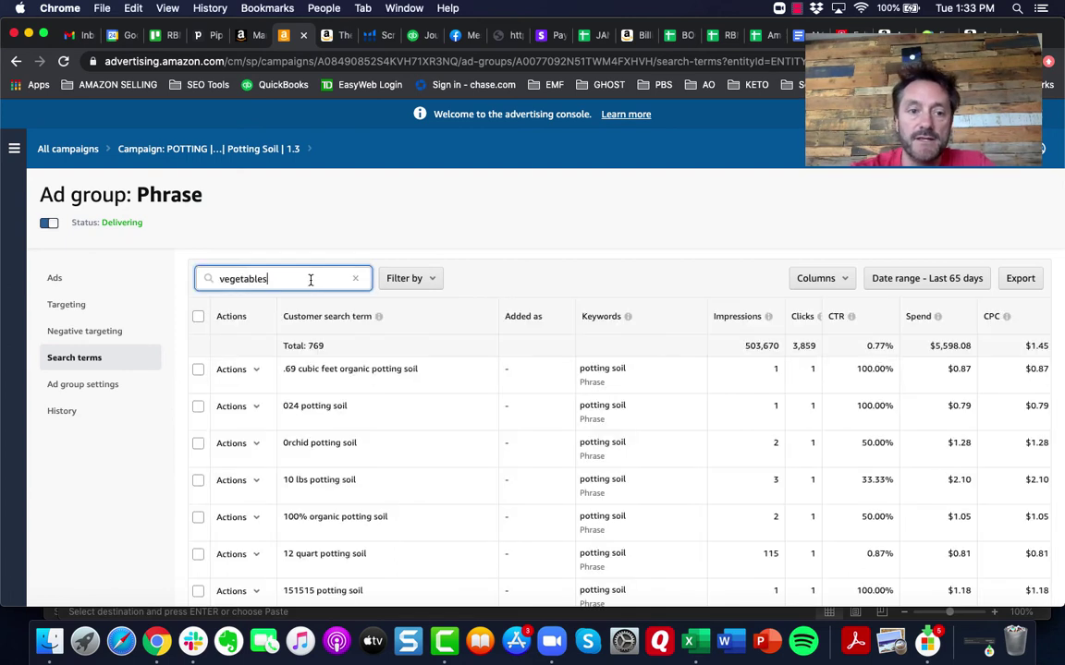
pyautogui.press('super+BackSpace')
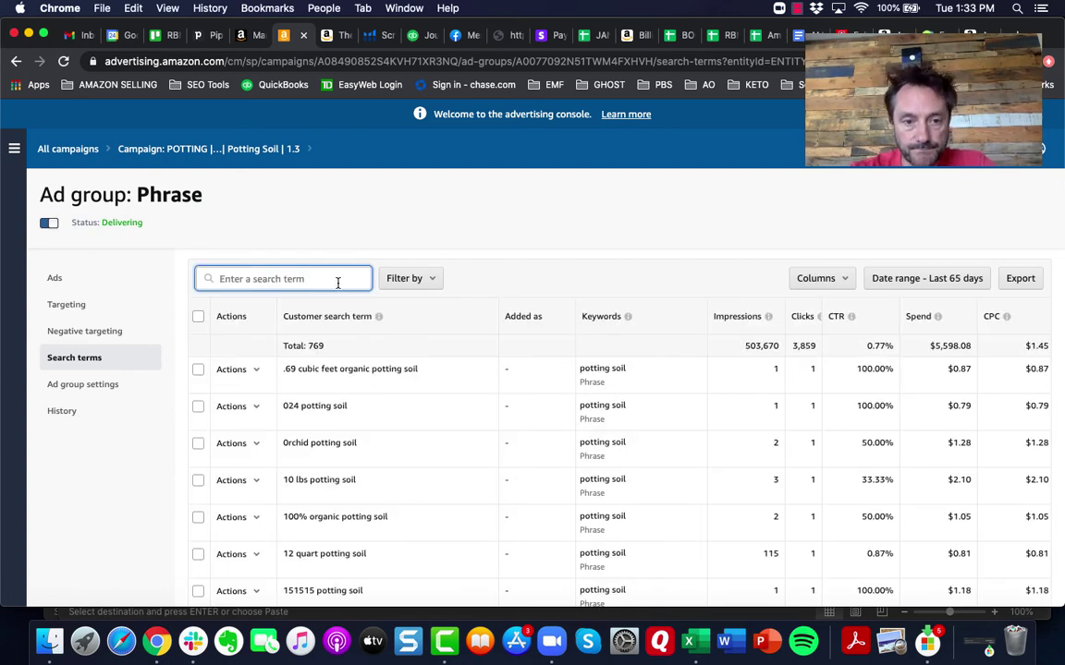
pyautogui.press('super+z')
pyautogui.press('Return')
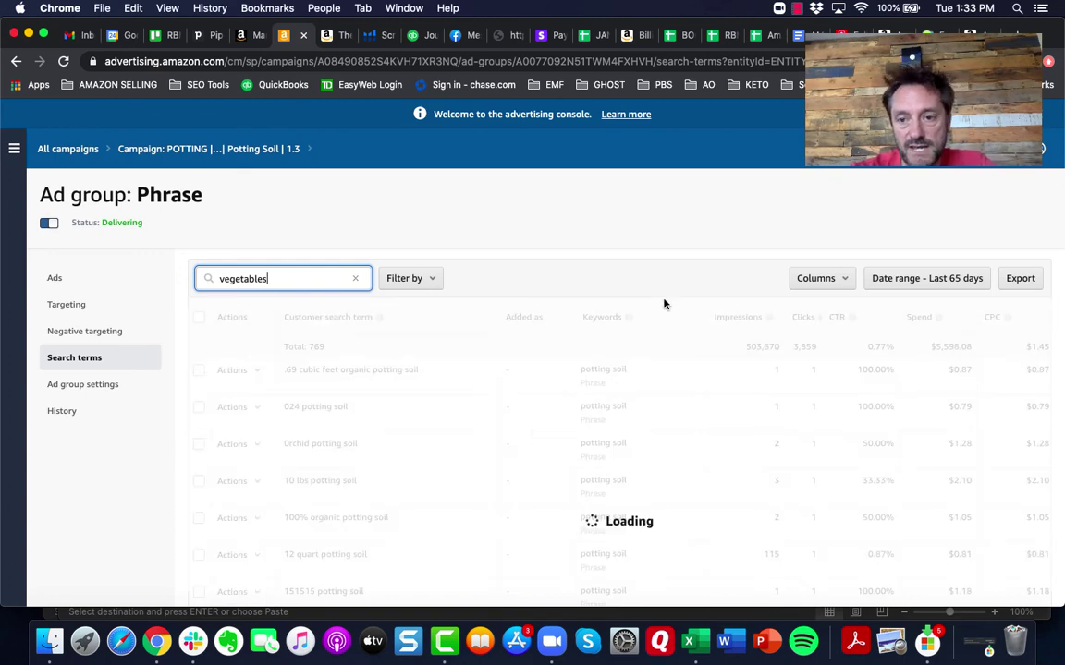
# Examine the impressions, clicks, spend, orders, sales and ACOS of the search terms containing "vegetables"
pyautogui.scroll(-1, 667, 254)
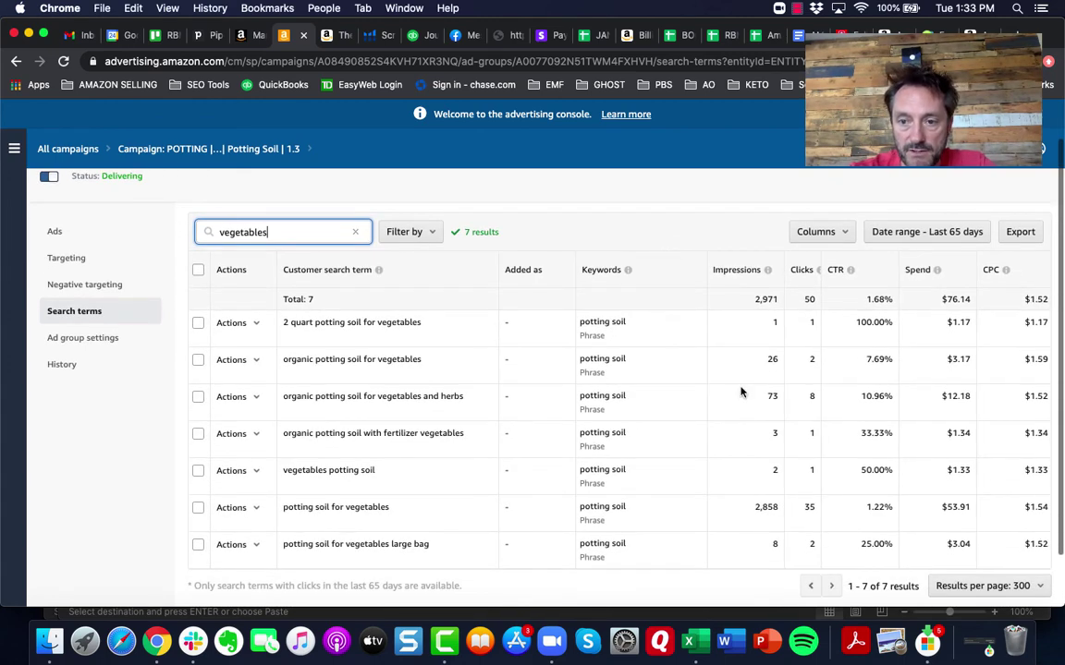
pyautogui.hscroll(2, 740, 393)
pyautogui.hscroll(5, 740, 393)
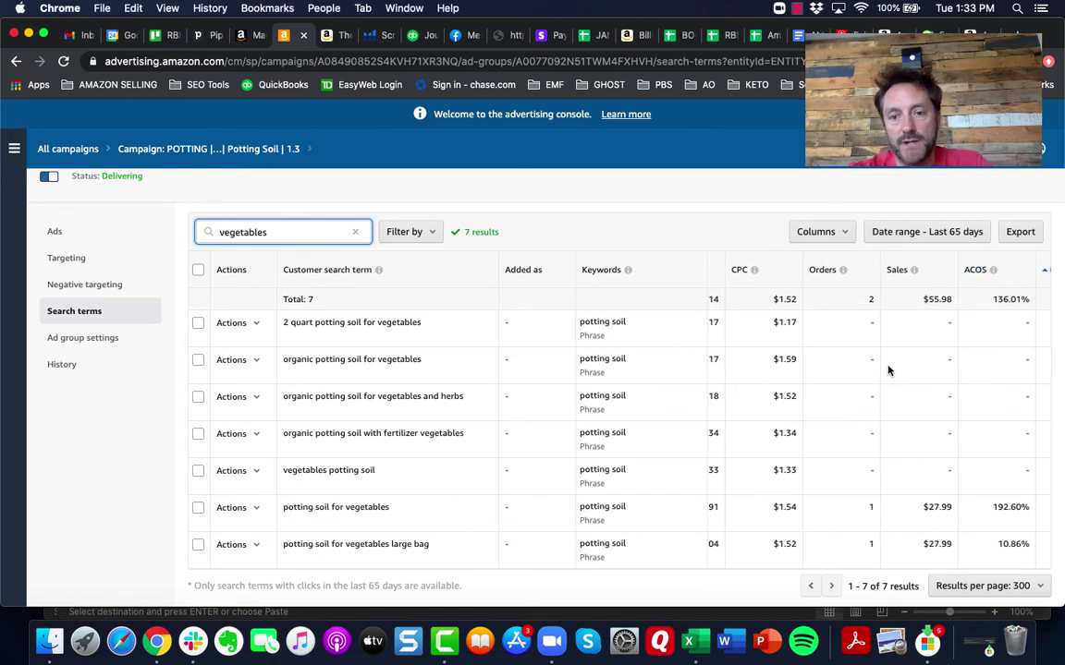
pyautogui.hscroll(-5, 888, 370)
pyautogui.hscroll(-2, 888, 370)
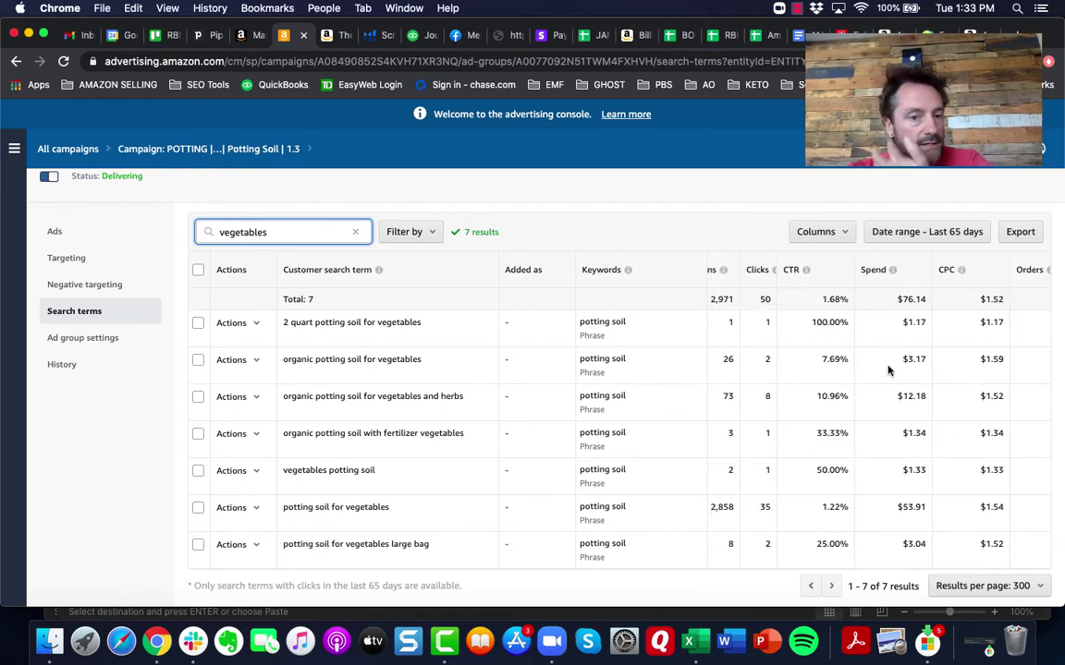
pyautogui.hscroll(5, 887, 370)
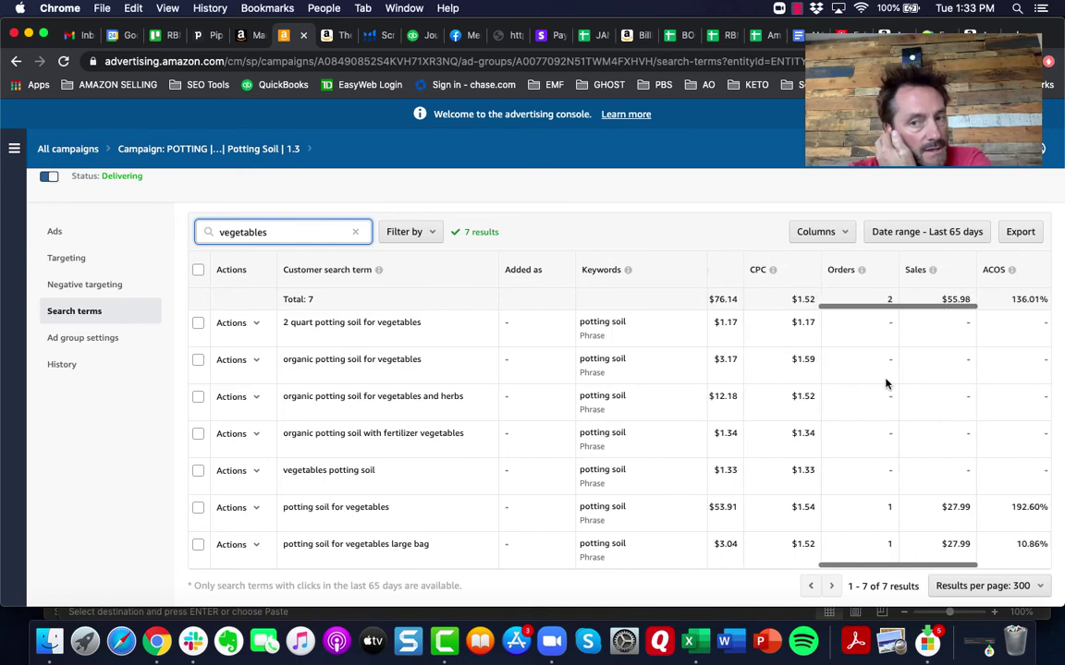
pyautogui.scroll(-1, 886, 384)
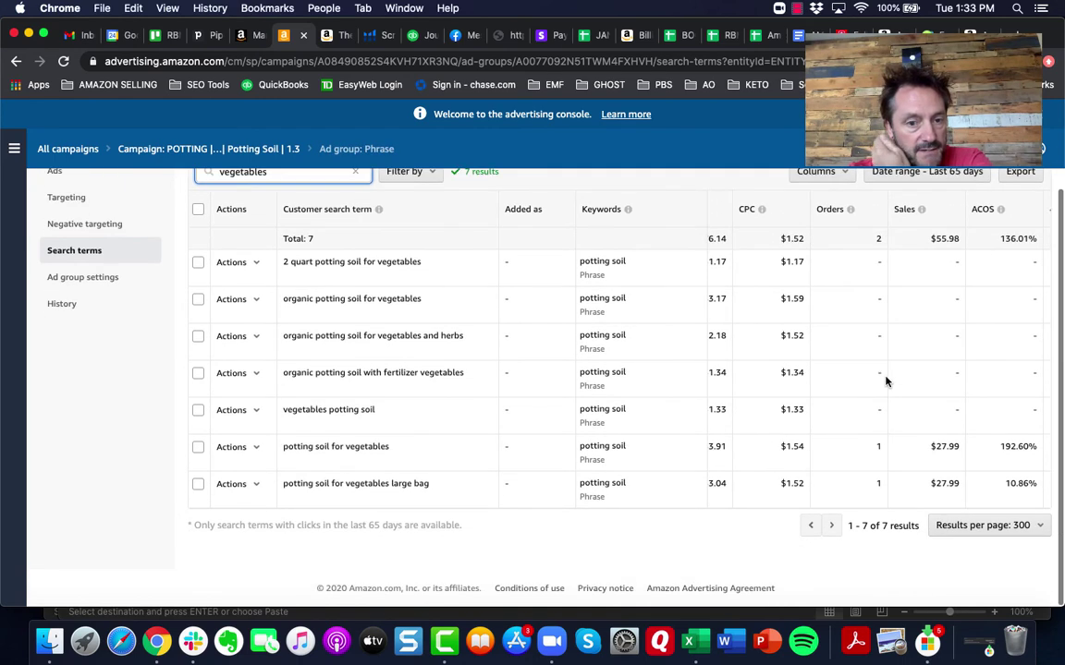
pyautogui.scroll(1, 885, 382)
pyautogui.scroll(2, 885, 382)
pyautogui.hscroll(-1, 885, 382)
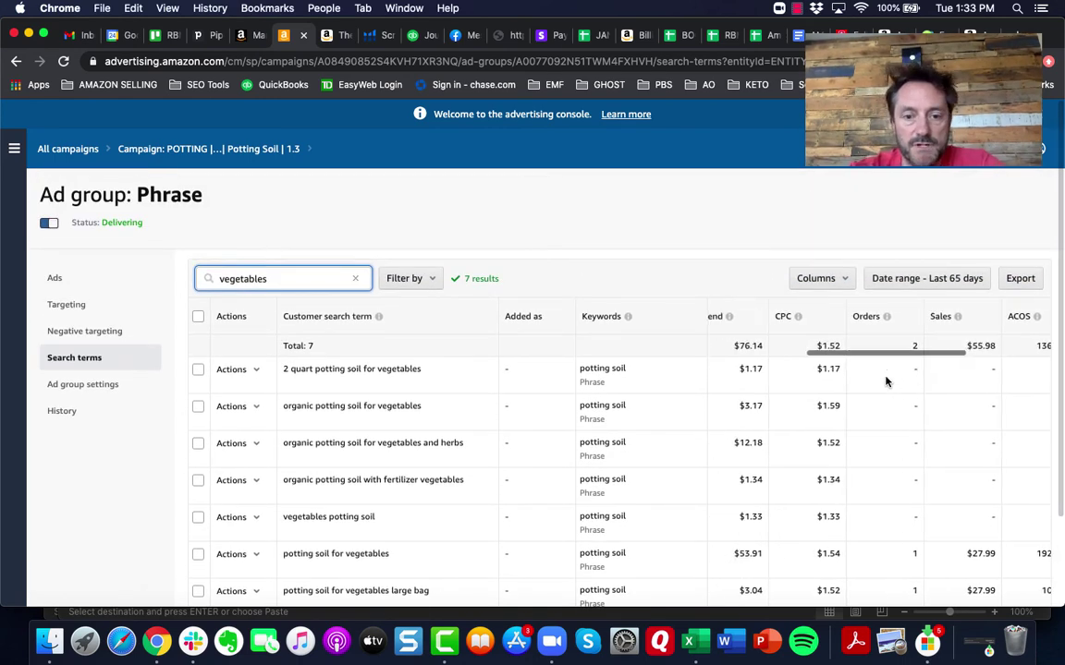
pyautogui.scroll(-2, 634, 310)
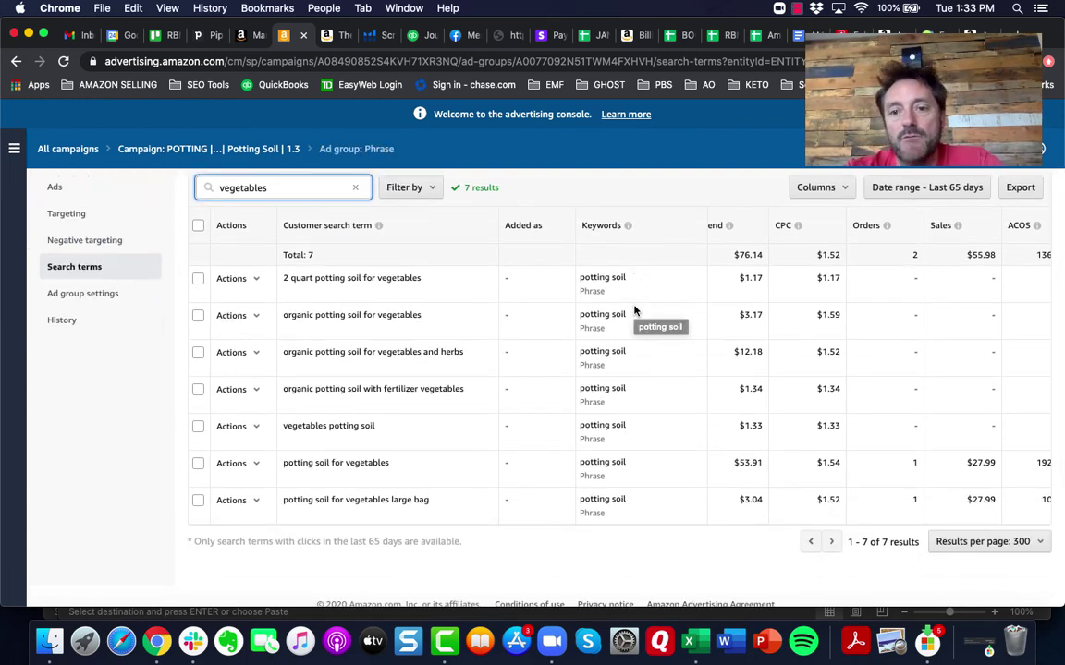
pyautogui.hscroll(-1, 786, 295)
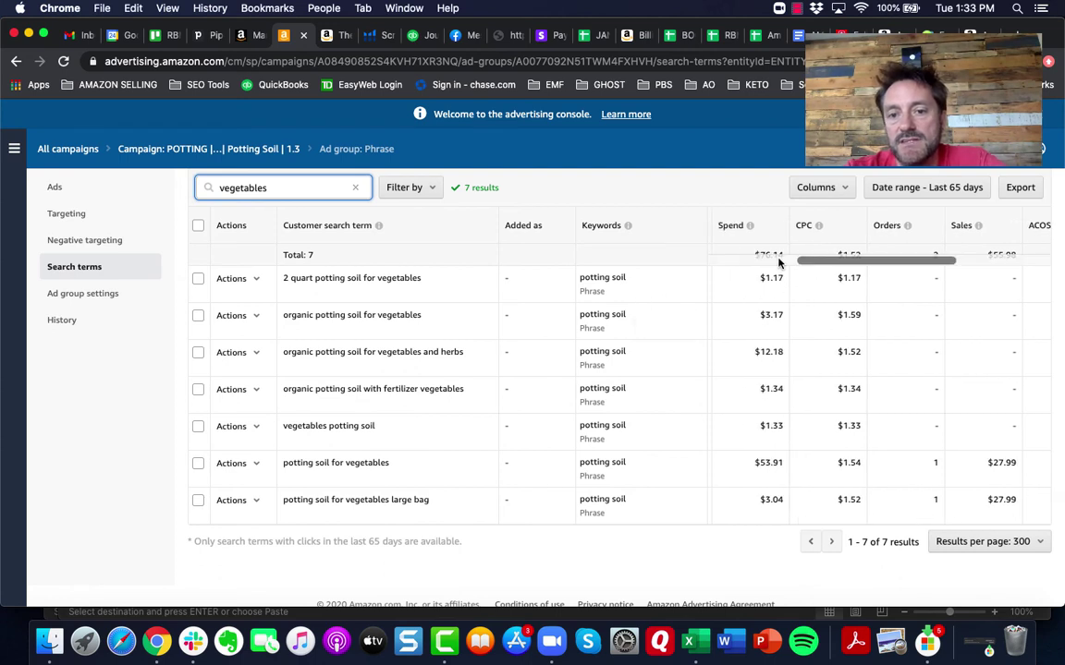
pyautogui.hscroll(2, 779, 263)
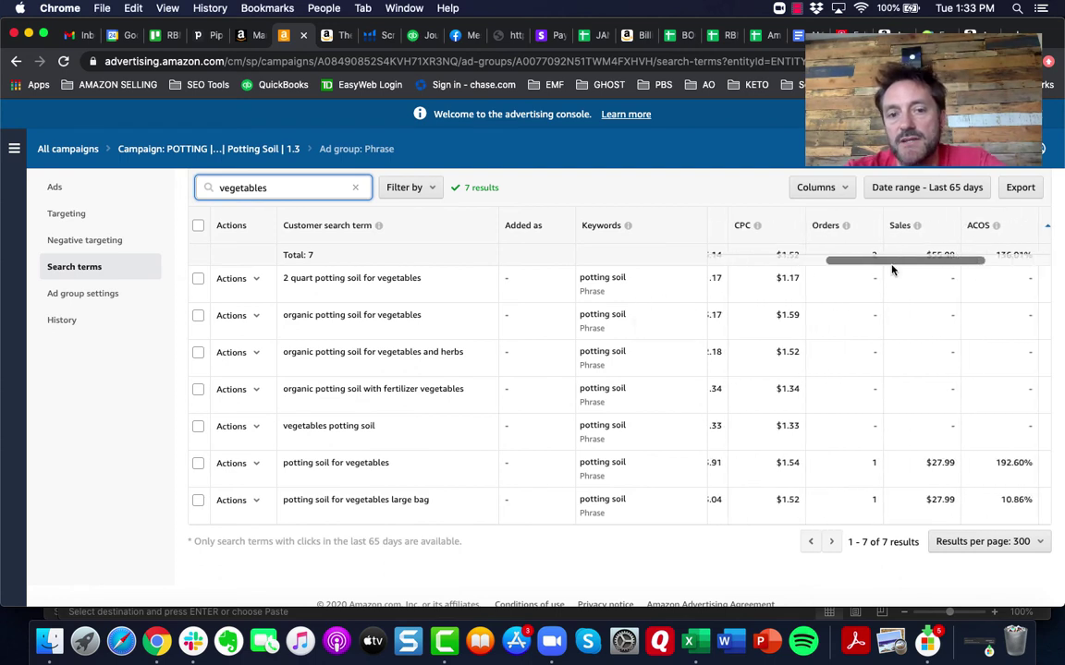
pyautogui.scroll(1, 893, 269)
pyautogui.scroll(1, 433, 268)
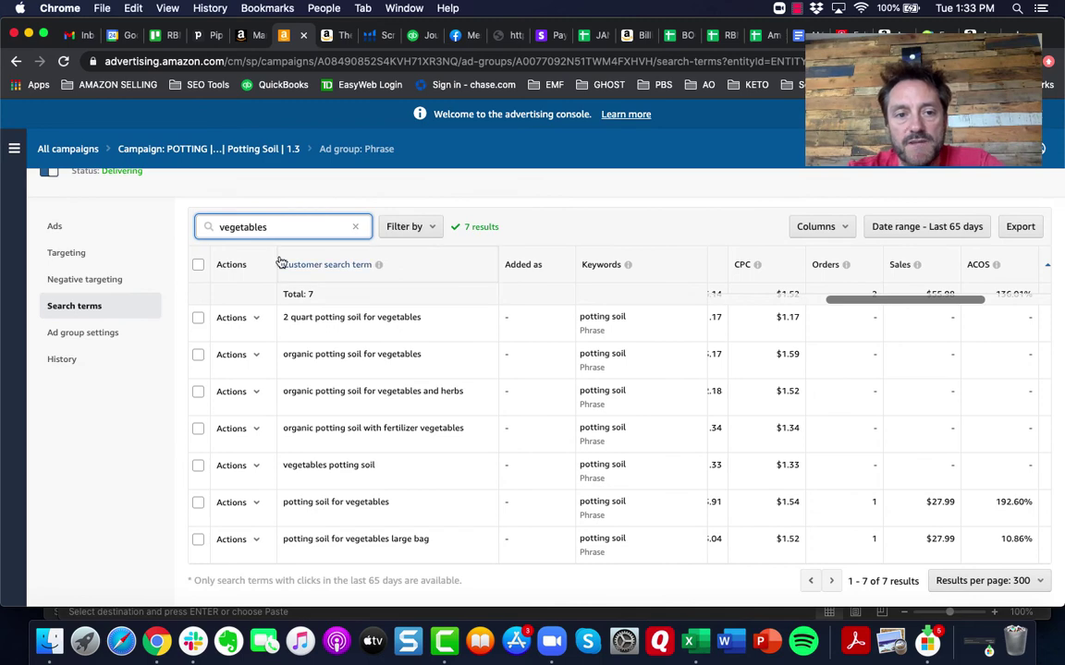
# Review the recurring words in the keyword-density workbook in Excel and in the SEOBook keyword density results in Chrome
pyautogui.click(690, 642)
pyautogui.scroll(4, 192, 336)
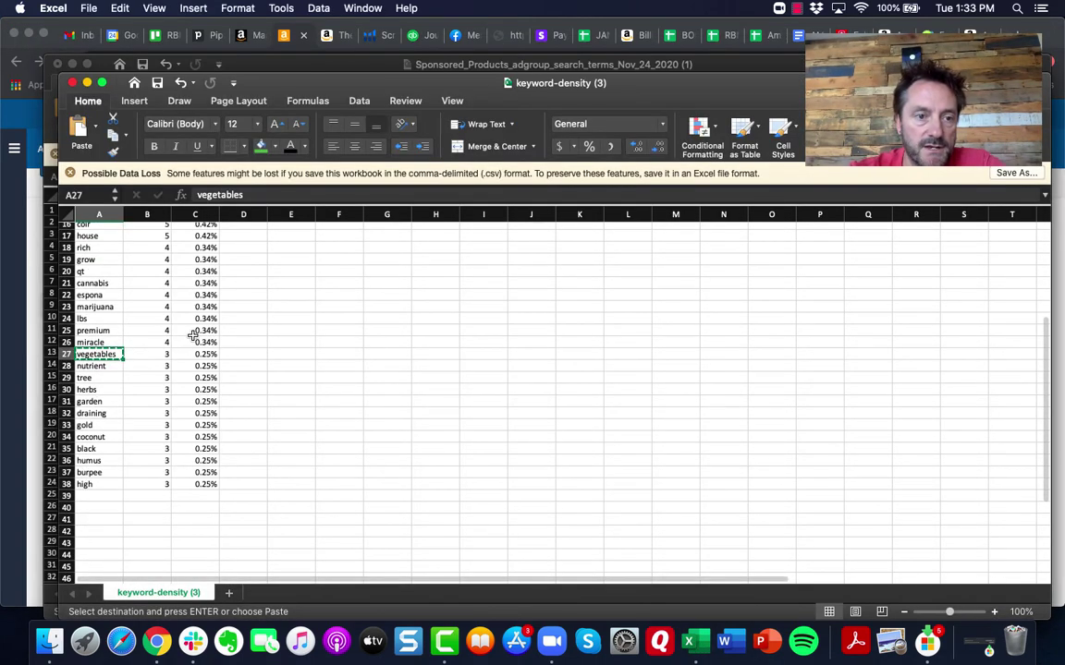
pyautogui.scroll(2, 192, 335)
pyautogui.press('super+Tab')
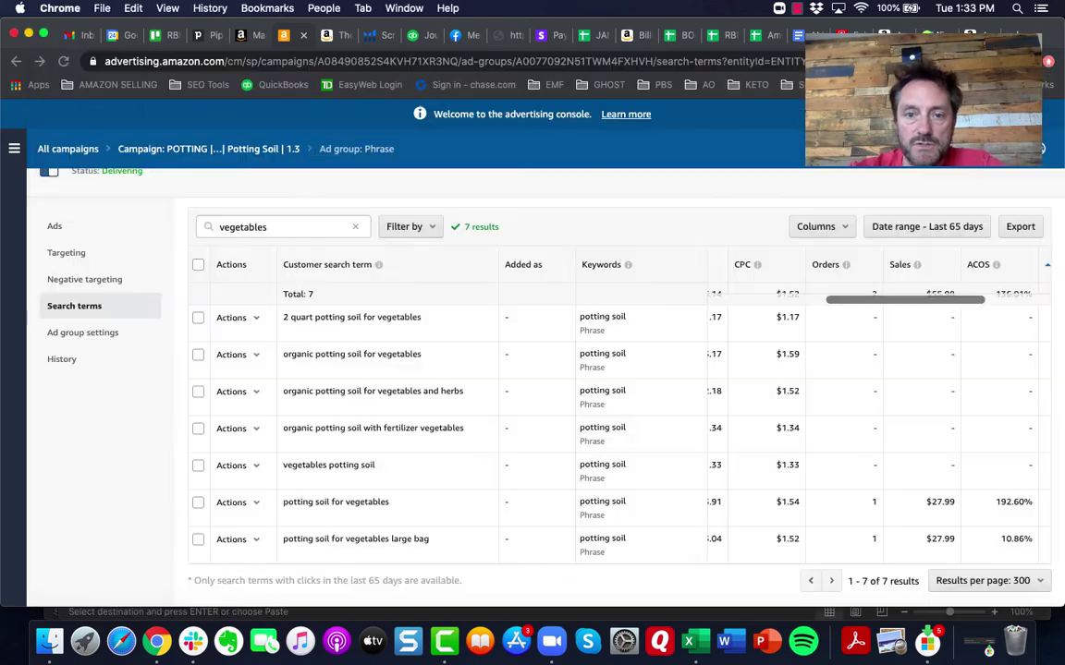
pyautogui.hotkey('ctrl', 'Tab')
pyautogui.scroll(5, 472, 373)
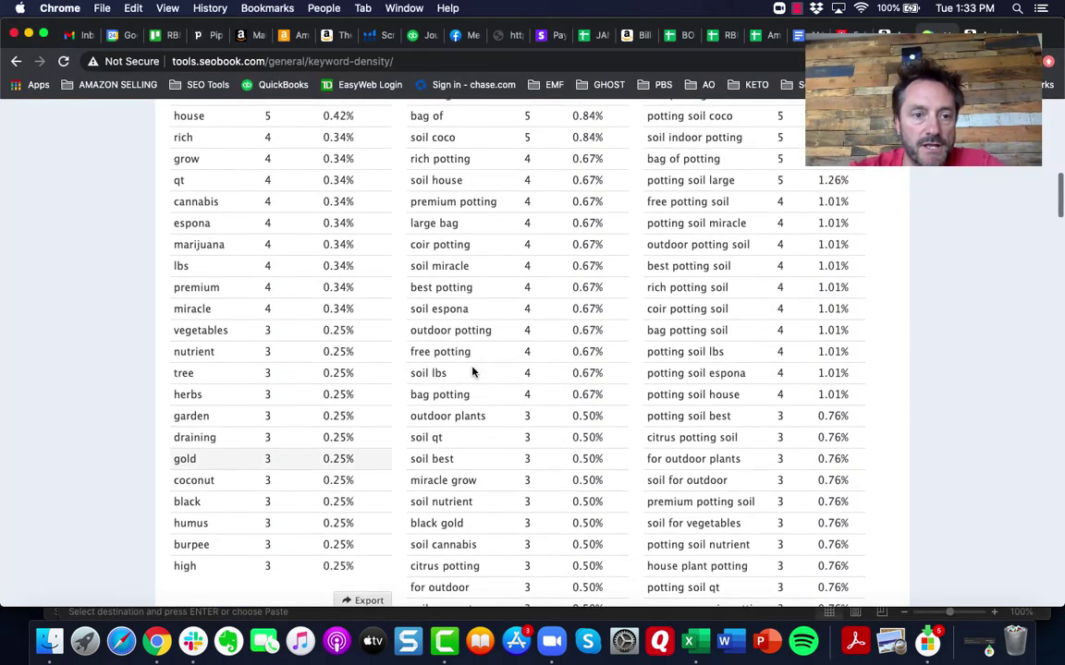
# Return to the Amazon ad group's search terms, clear the "vegetables" search and look through the full list of customer search terms
pyautogui.click(290, 36)
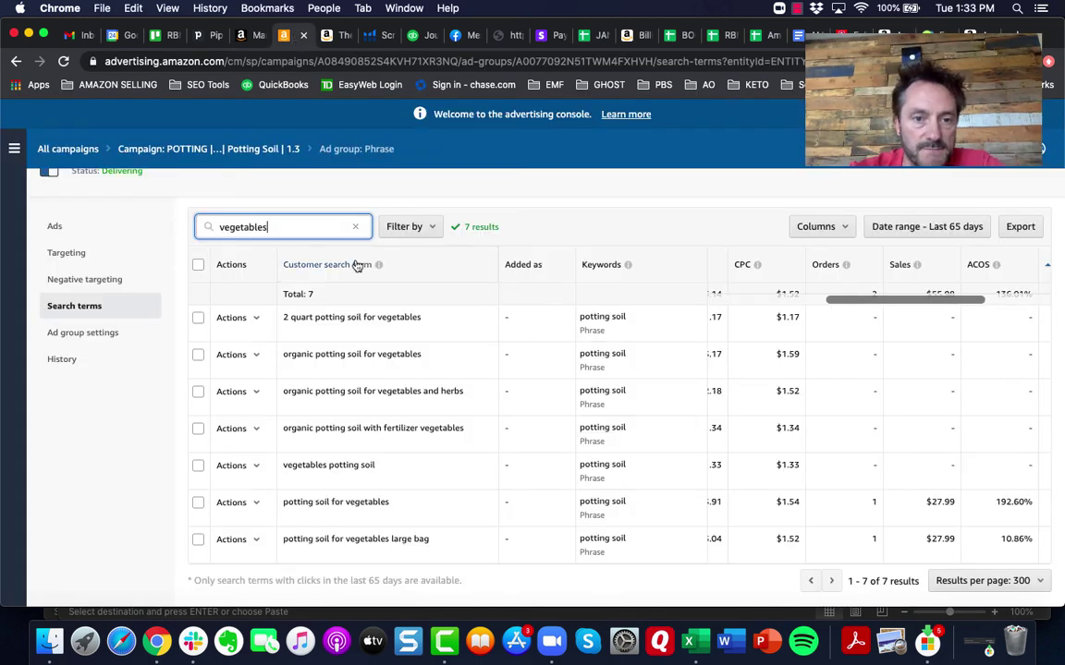
pyautogui.click(356, 226)
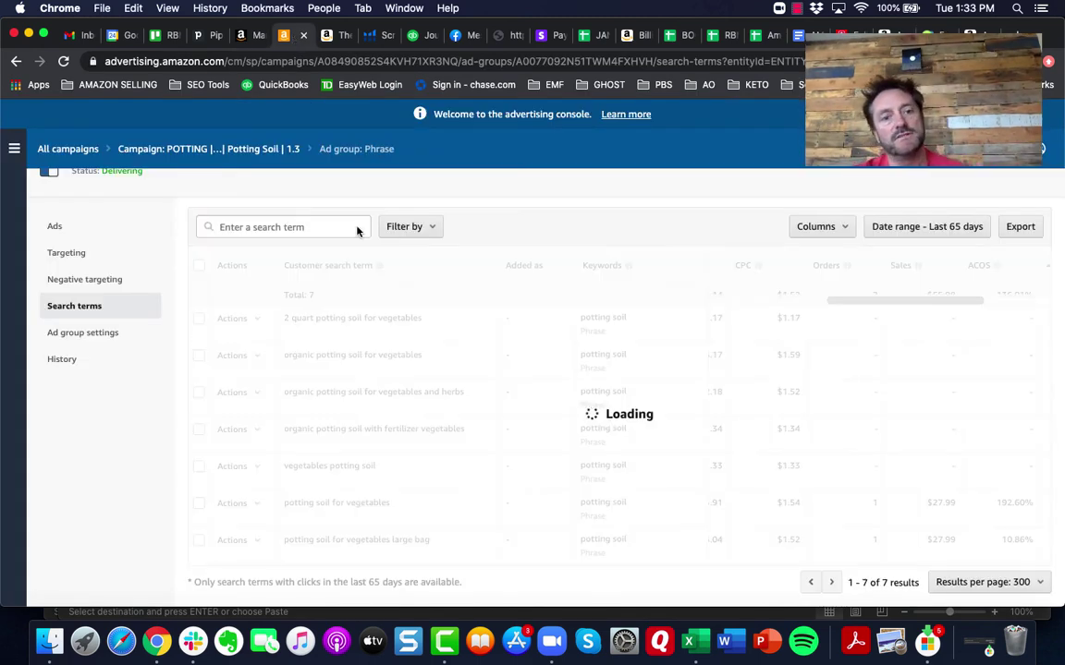
pyautogui.scroll(-1, 432, 292)
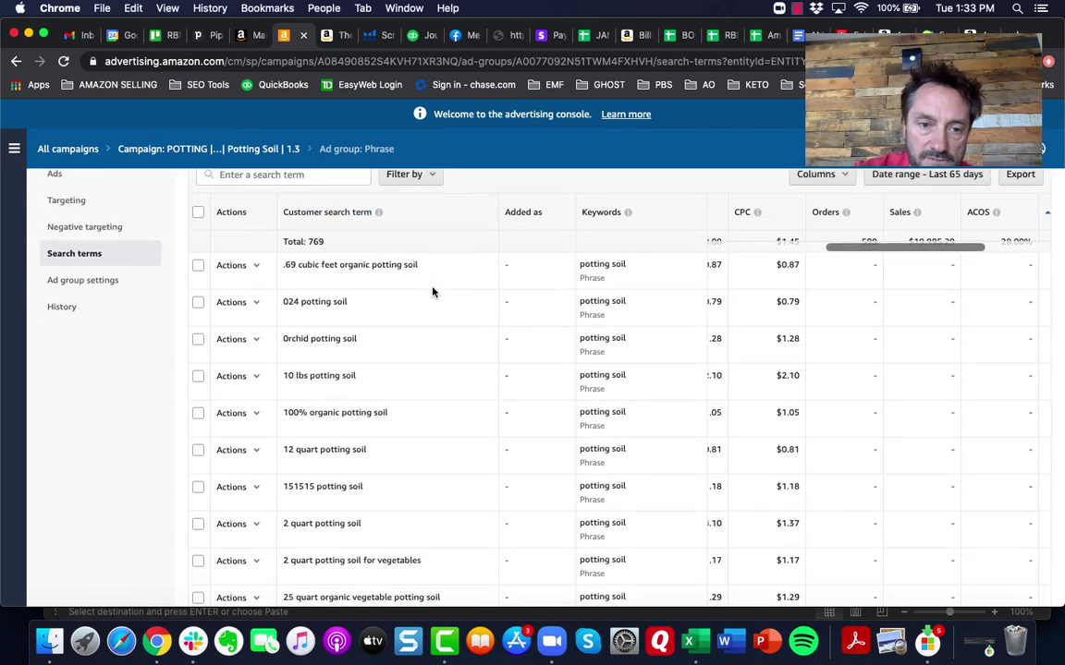
pyautogui.scroll(-5, 431, 292)
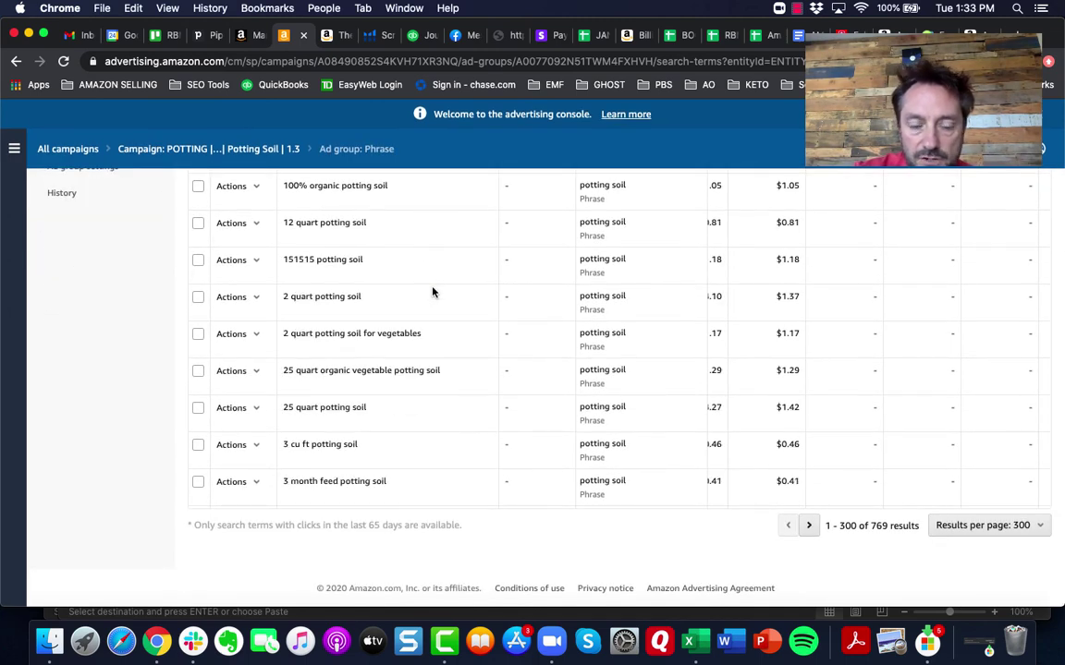
pyautogui.scroll(-10, 432, 292)
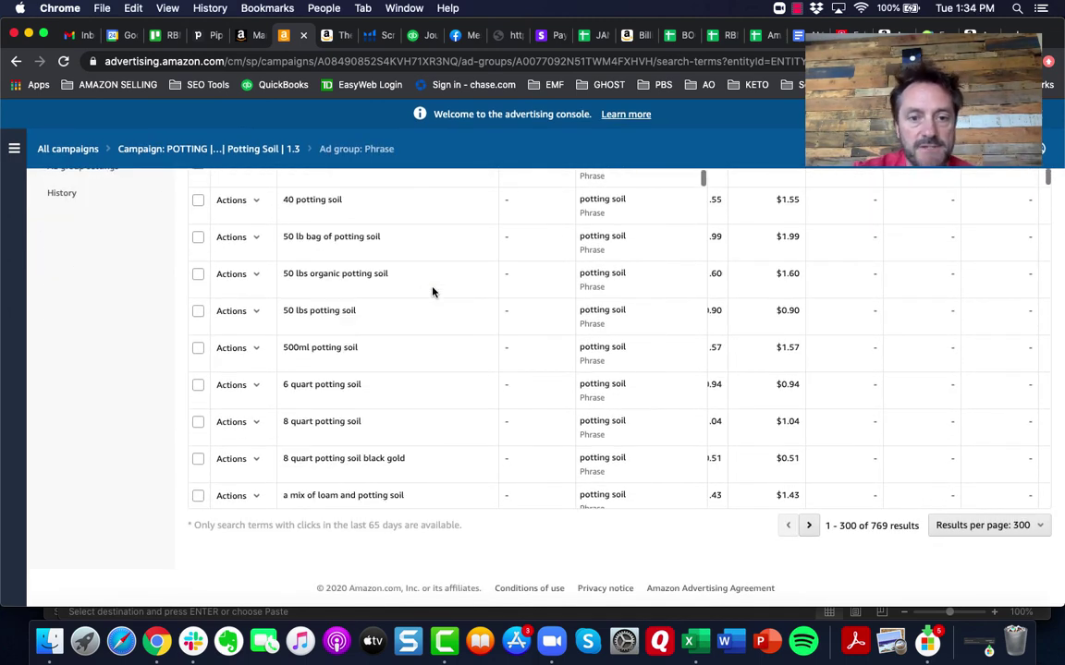
pyautogui.scroll(-3, 432, 292)
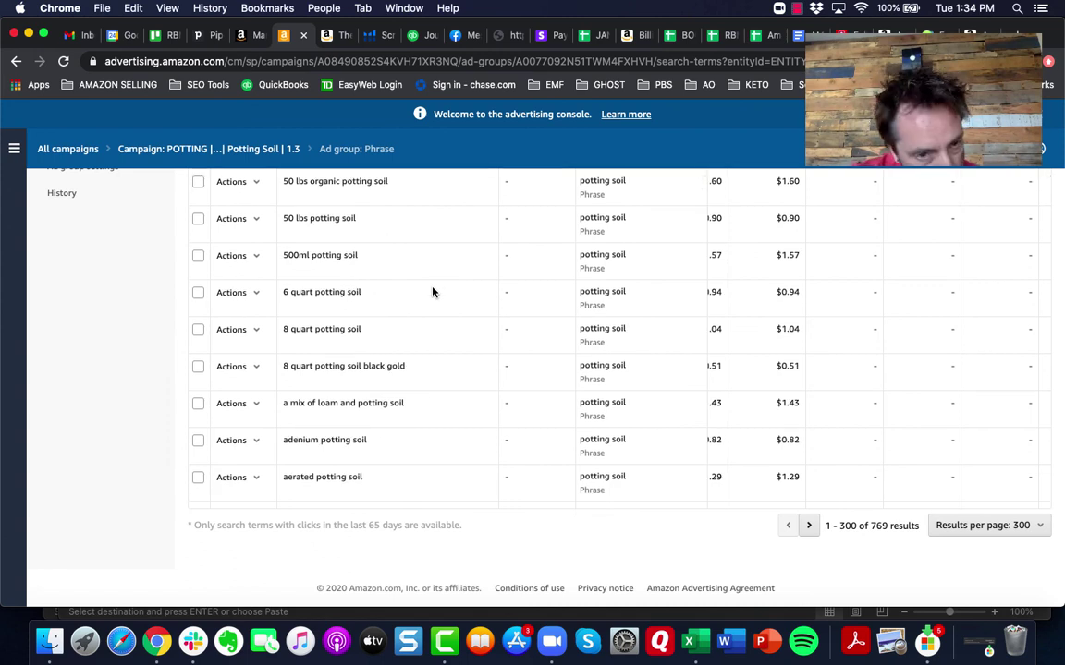